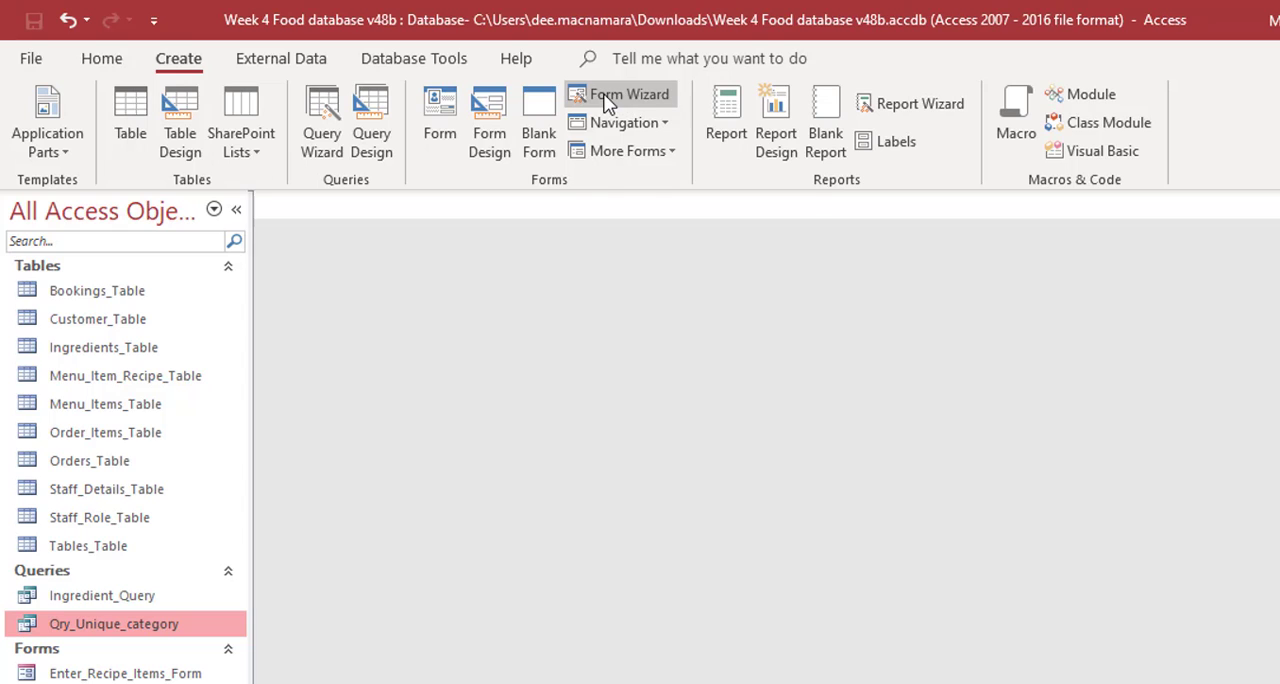
- Start a new form with the Form Wizard based on Ingredients_Table, adding Recipe_Unit first and then all remaining fields
click(606, 104)
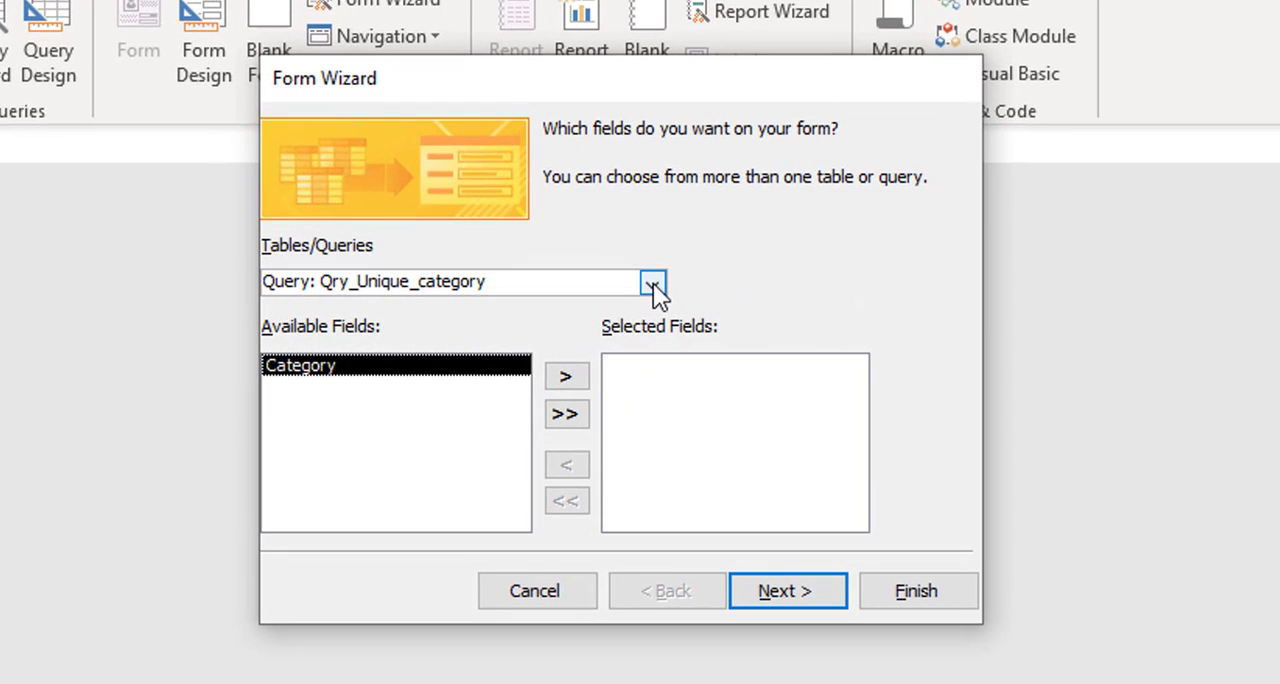
click(652, 285)
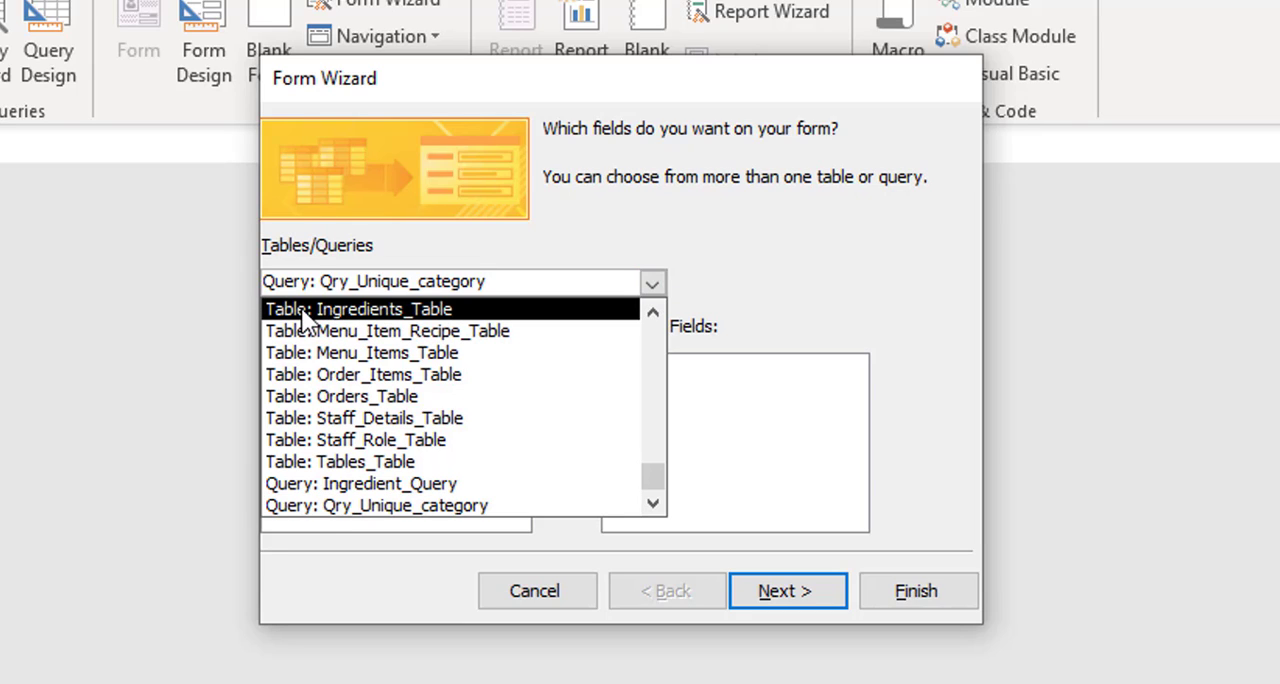
click(368, 305)
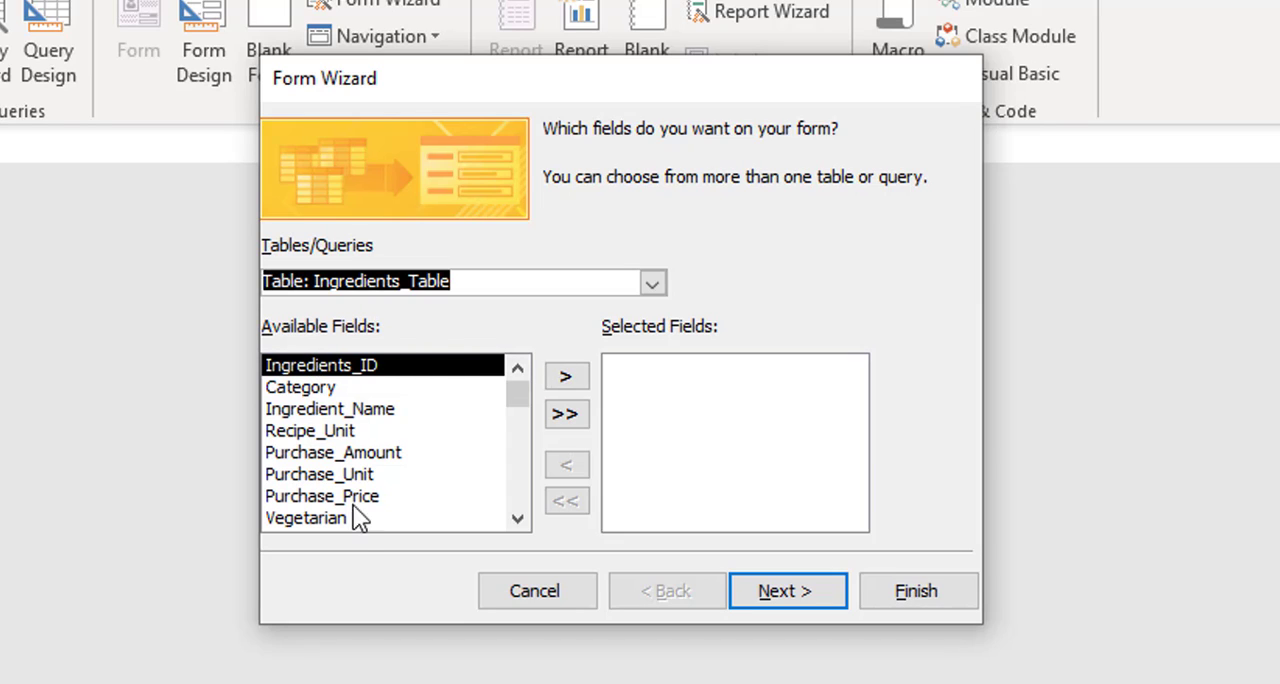
click(518, 519)
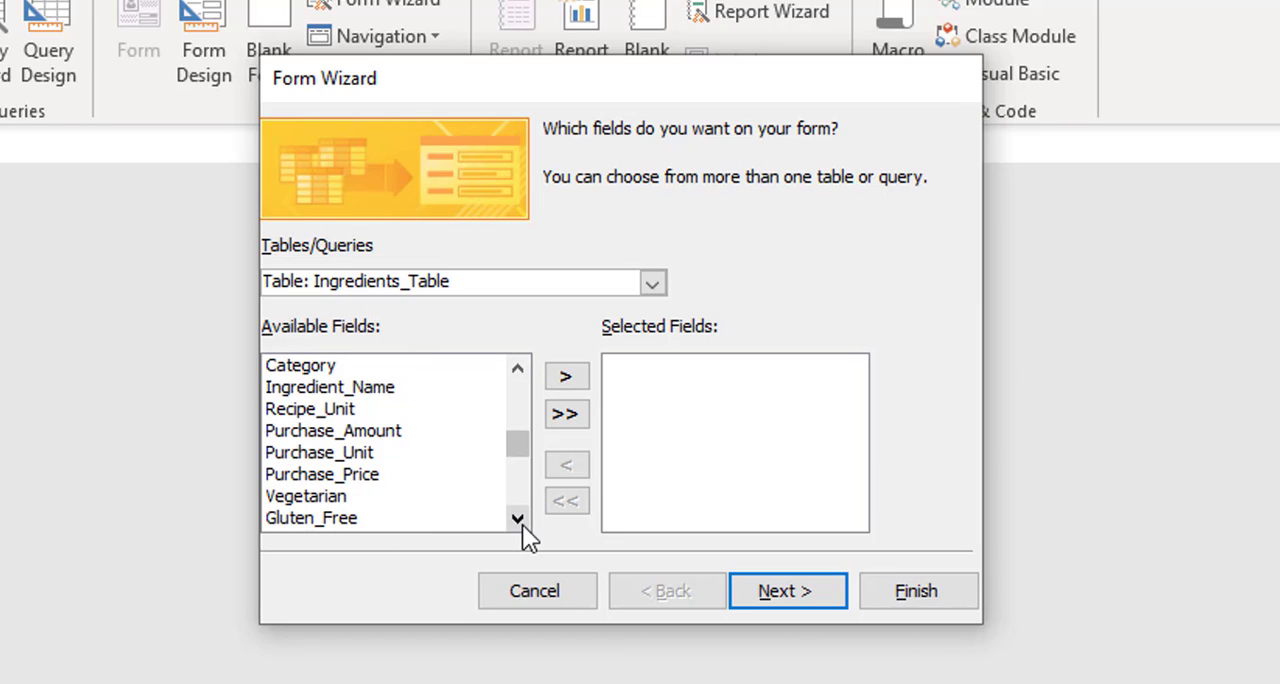
click(518, 519)
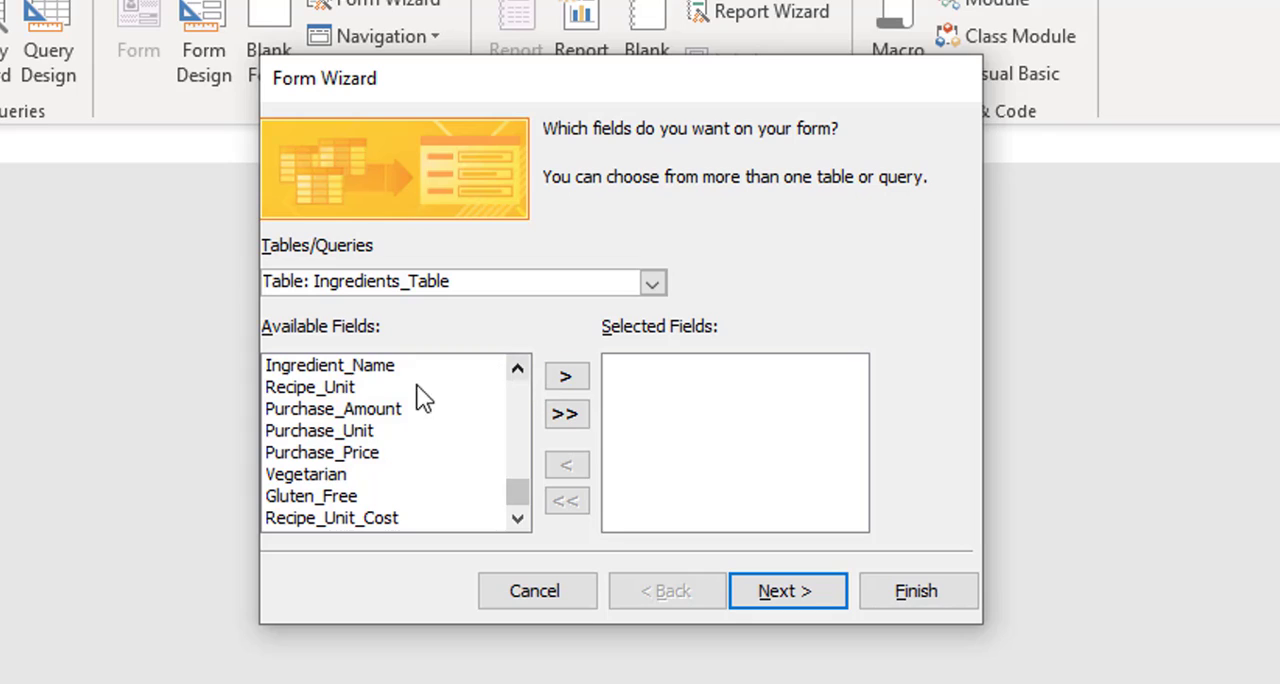
click(503, 387)
click(551, 378)
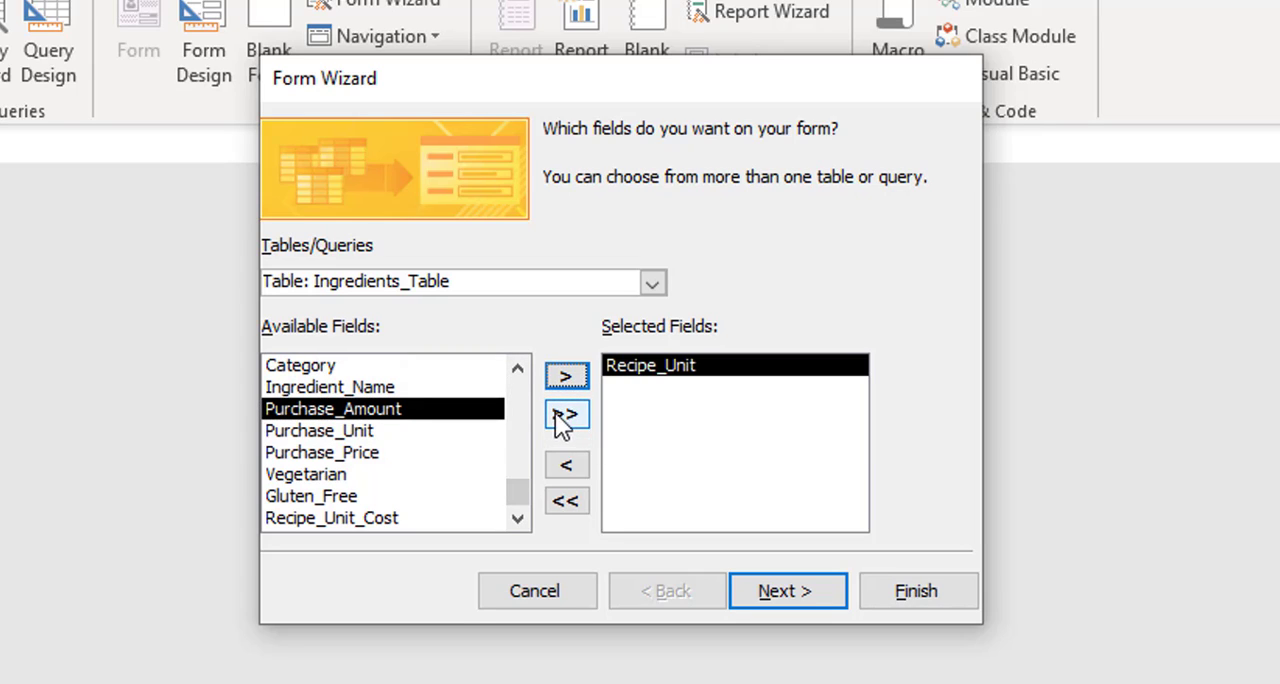
click(567, 413)
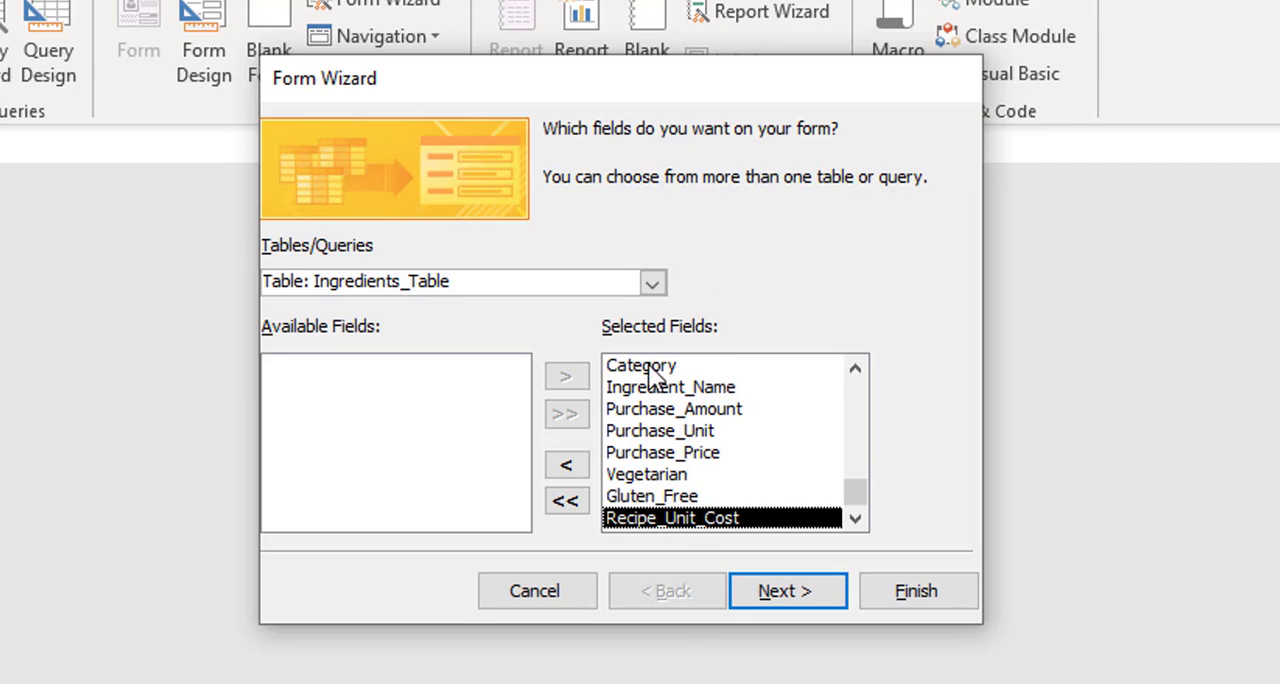
- Confirm the selected fields and keep the Columnar layout for the form
click(785, 591)
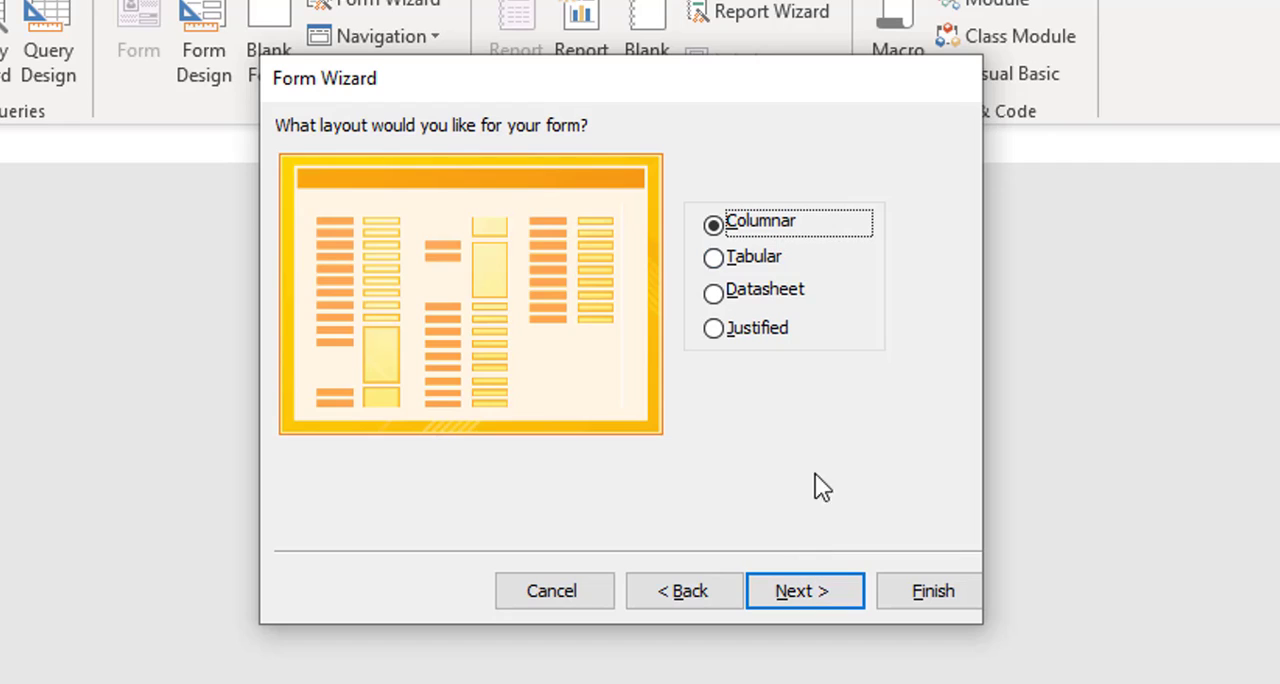
click(812, 594)
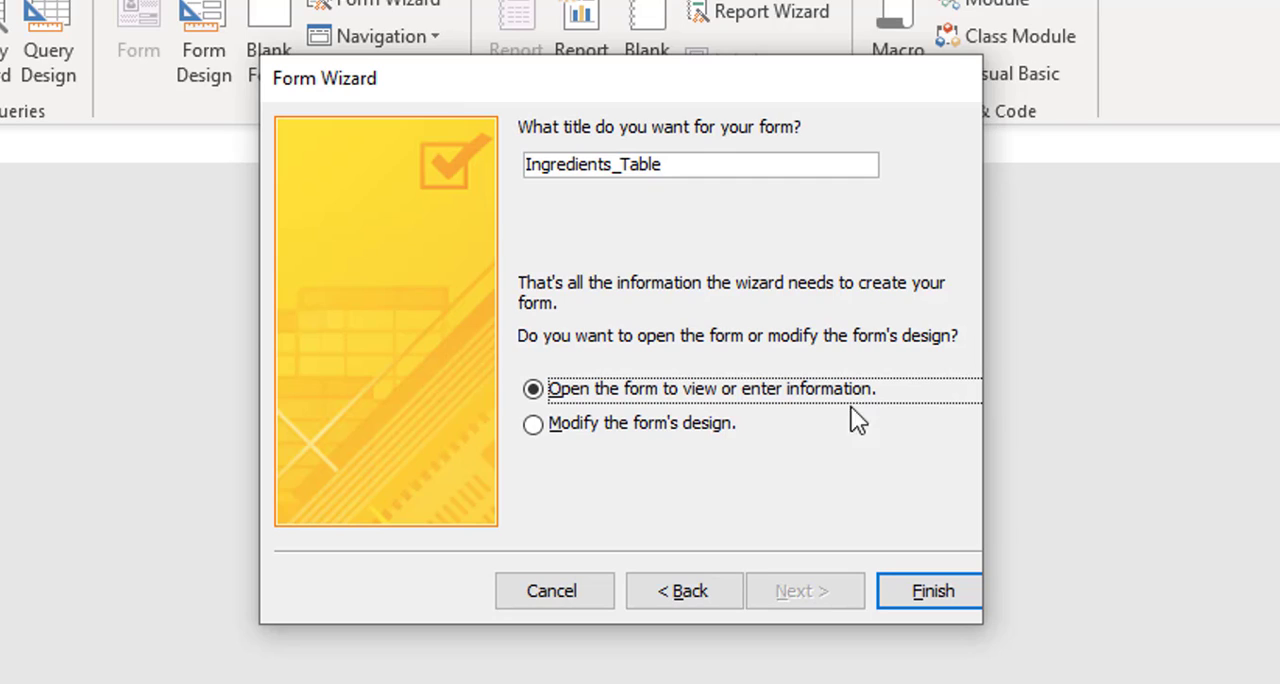
click(935, 592)
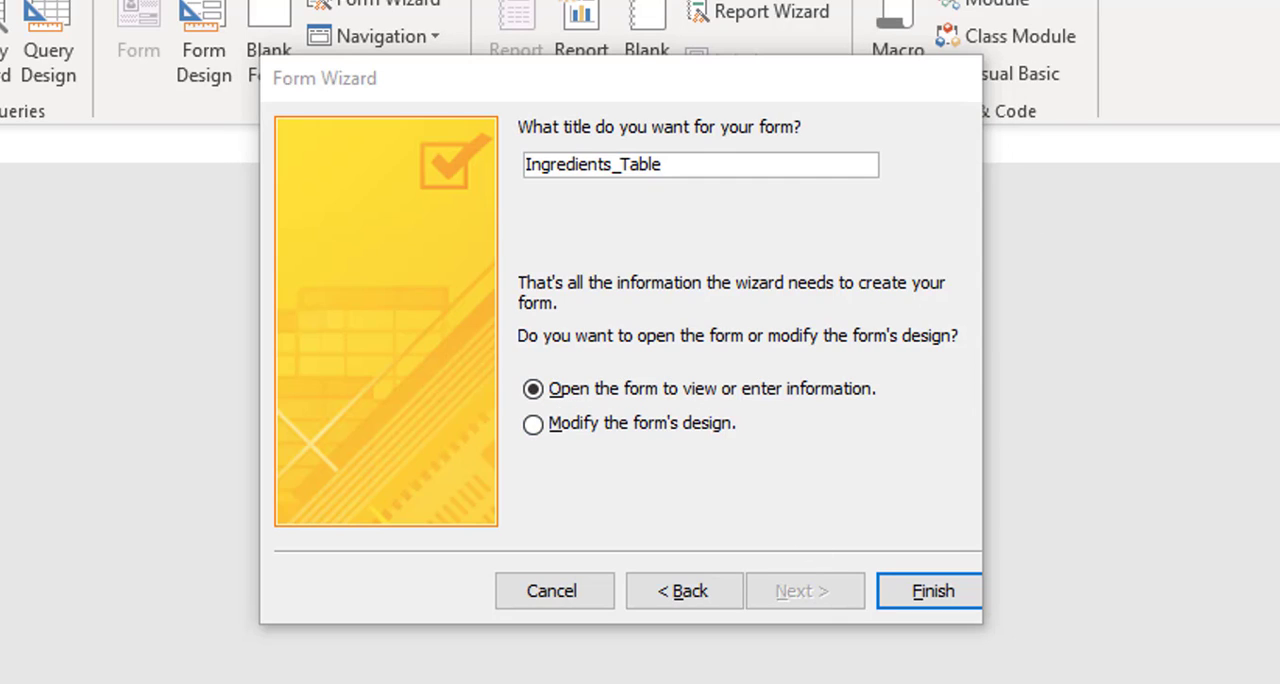
- Title the form New_Ingredients_Form and finish the wizard, opening the form to view or enter information
click(655, 165)
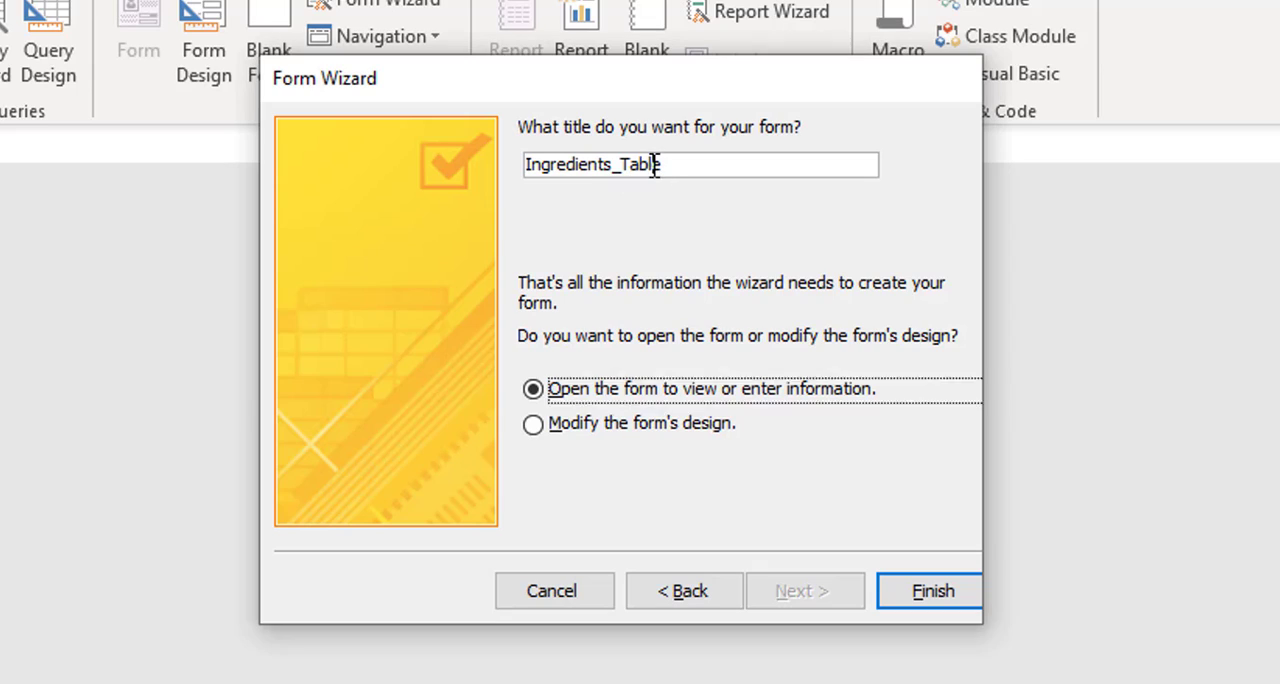
click(621, 164)
key(BackSpace)
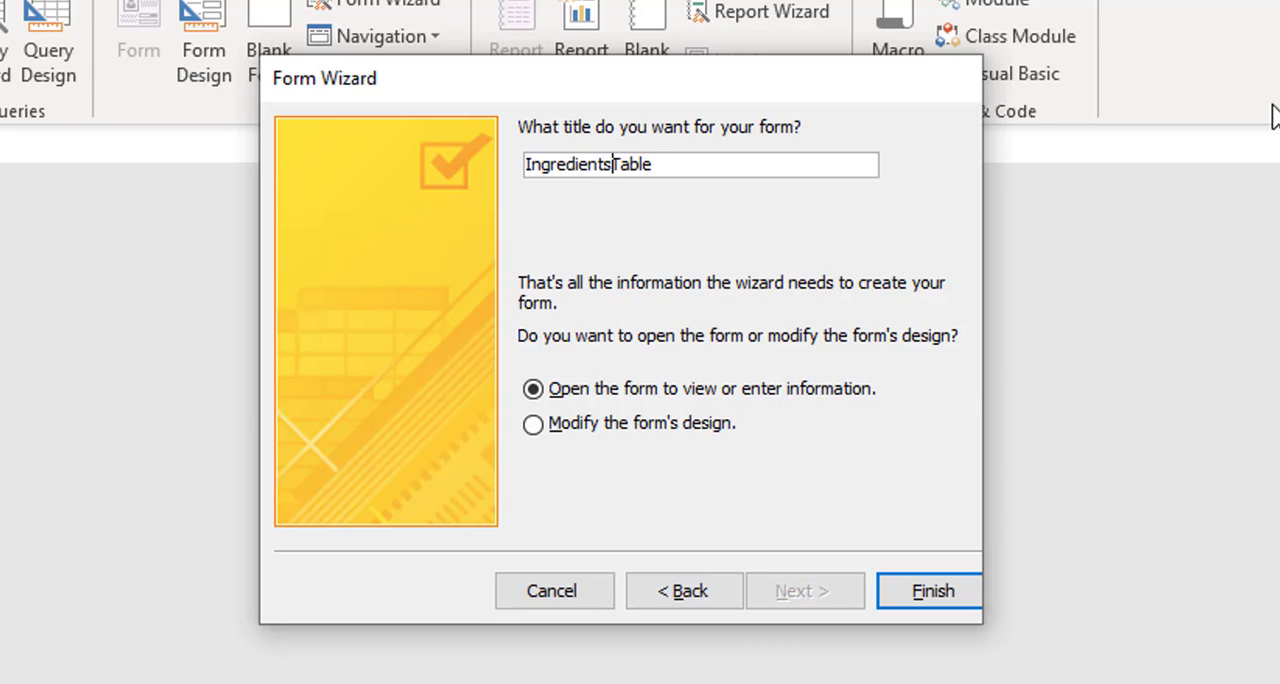
text(_)
key(Delete)
key(Delete)
key(Delete)
key(Delete)
text(For)
text(New_)
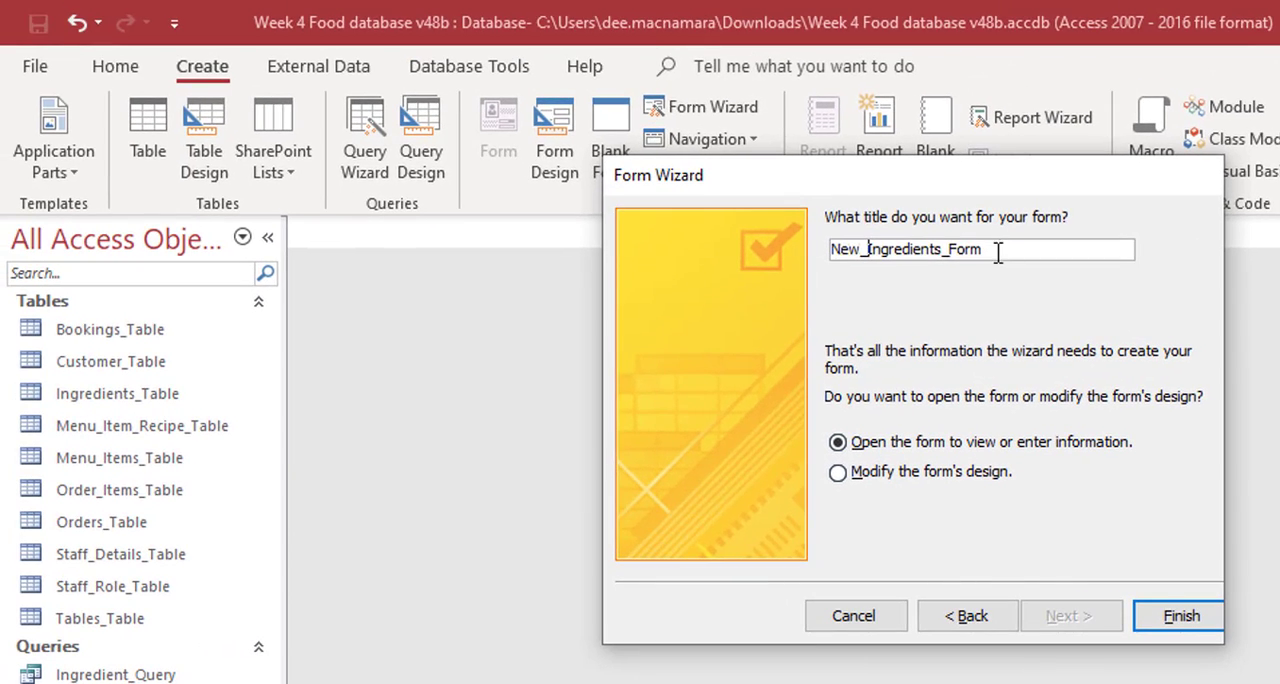
click(1180, 617)
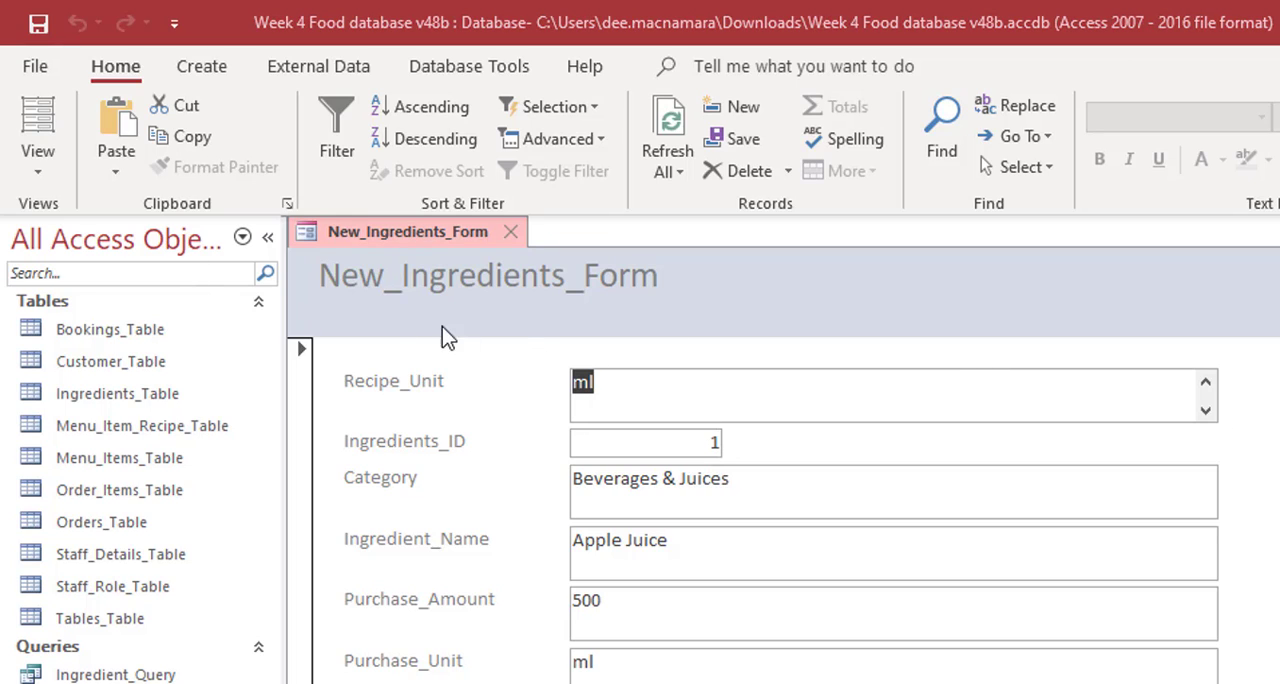
- Switch the form to Design View and change its header title to "New Ingredients Form"
click(43, 162)
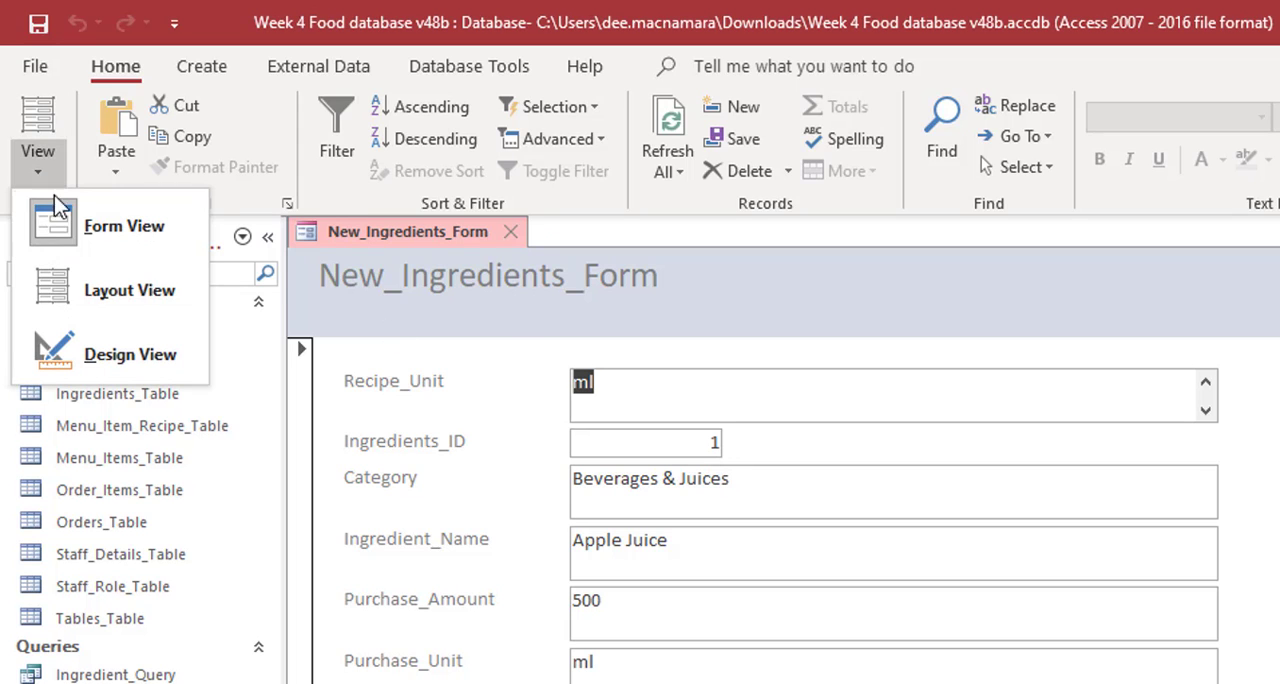
click(103, 352)
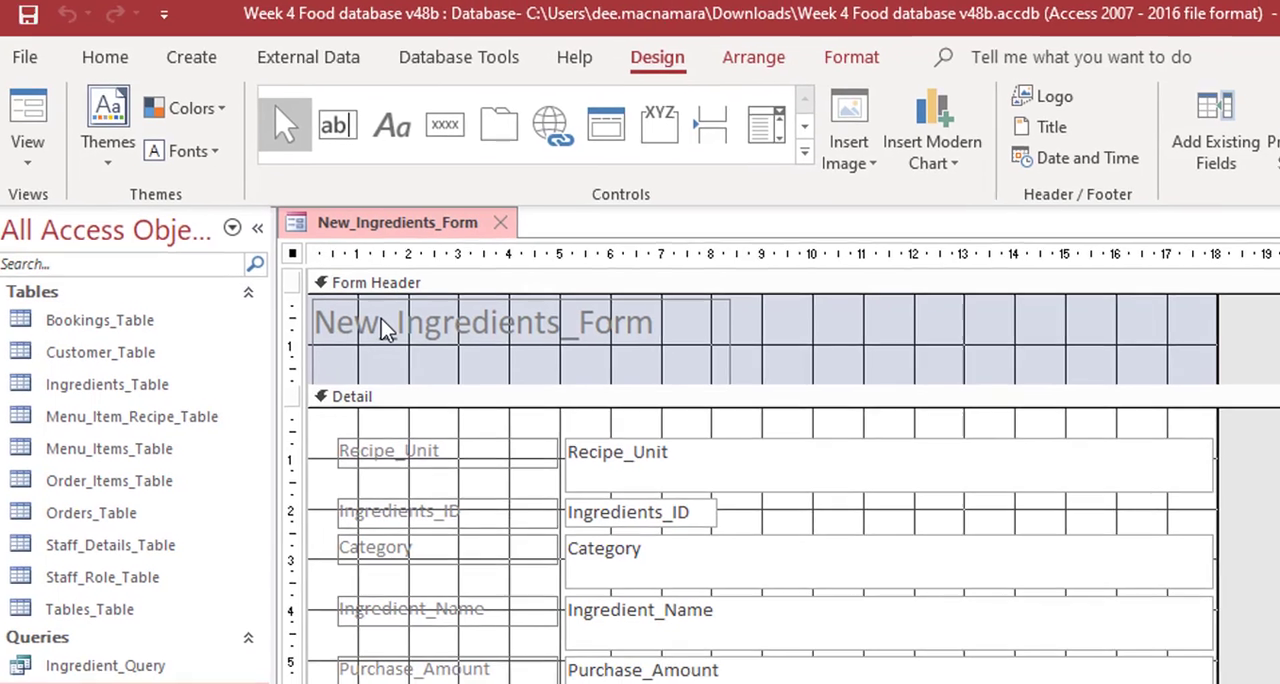
click(405, 342)
click(410, 352)
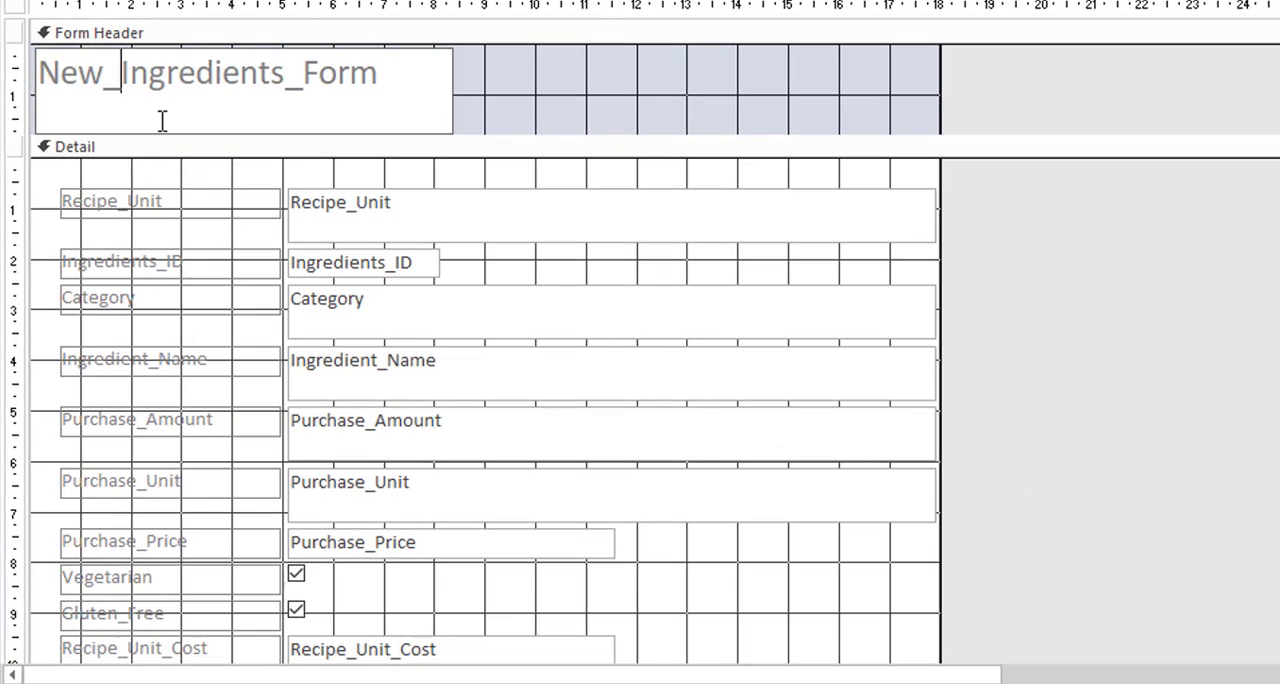
key(BackSpace)
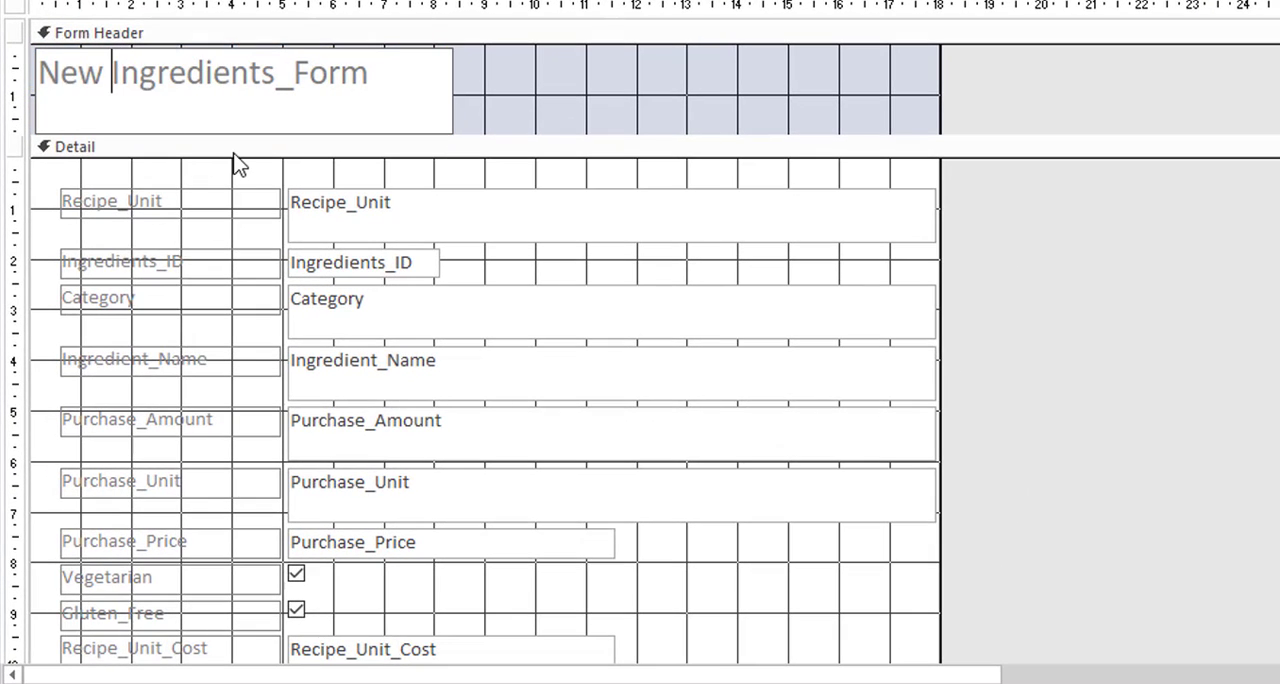
key(ctrl+Right)
key(BackSpace)
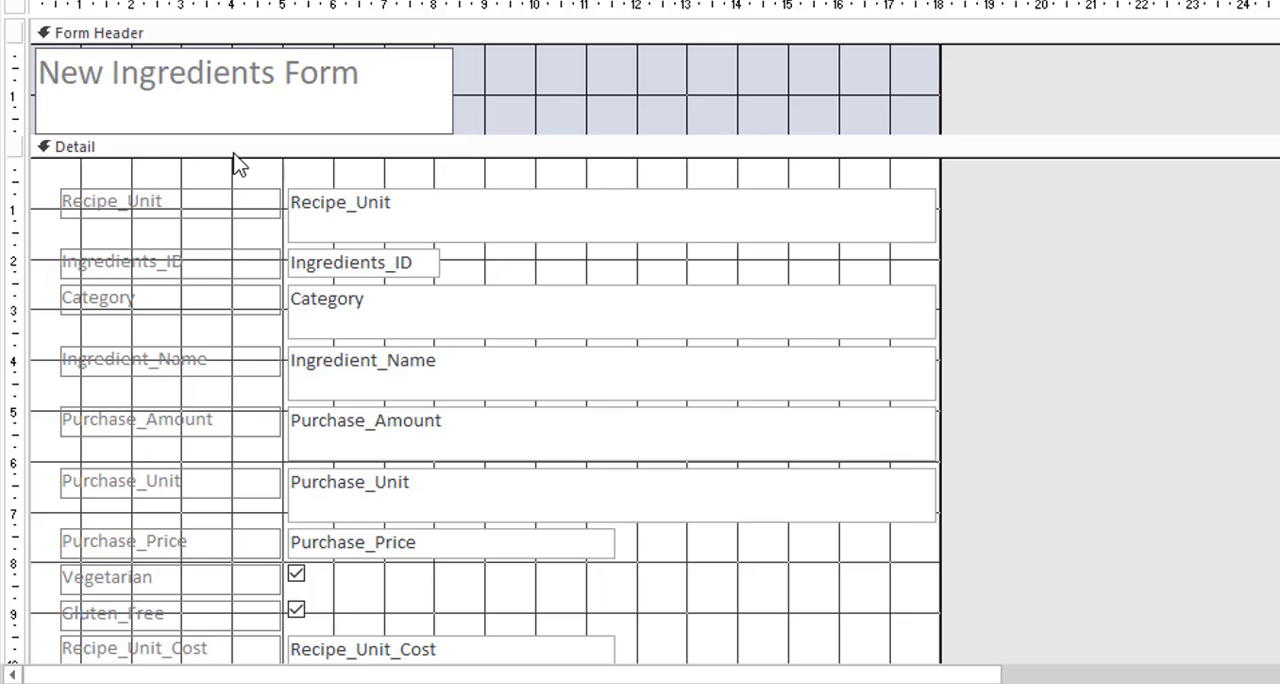
- Change the font colour of the form's header title to a darker theme blue
drag(358, 86, 2, 51)
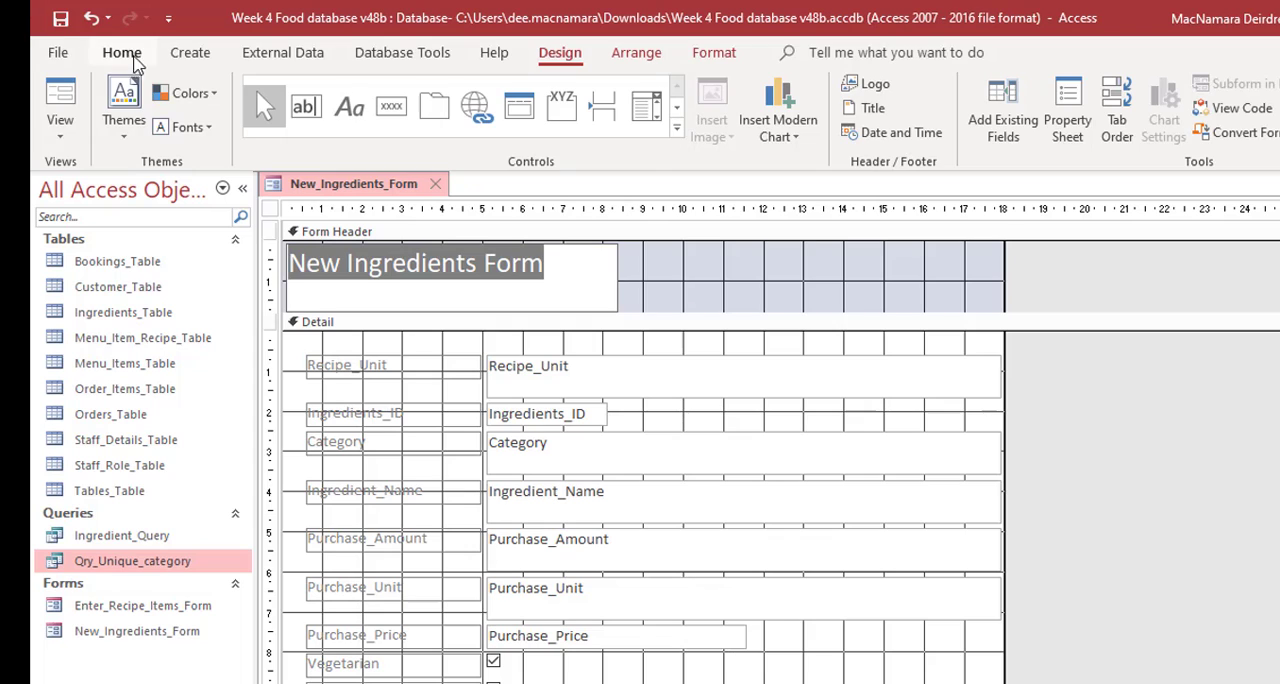
click(122, 53)
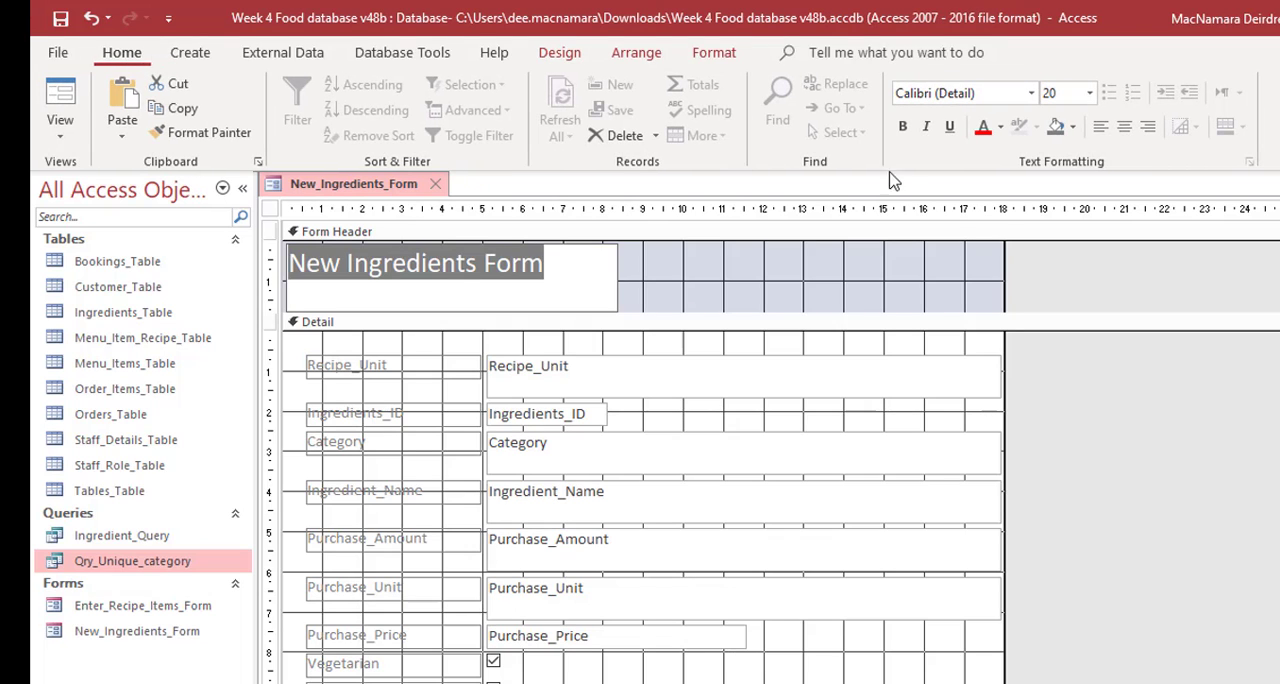
click(1001, 128)
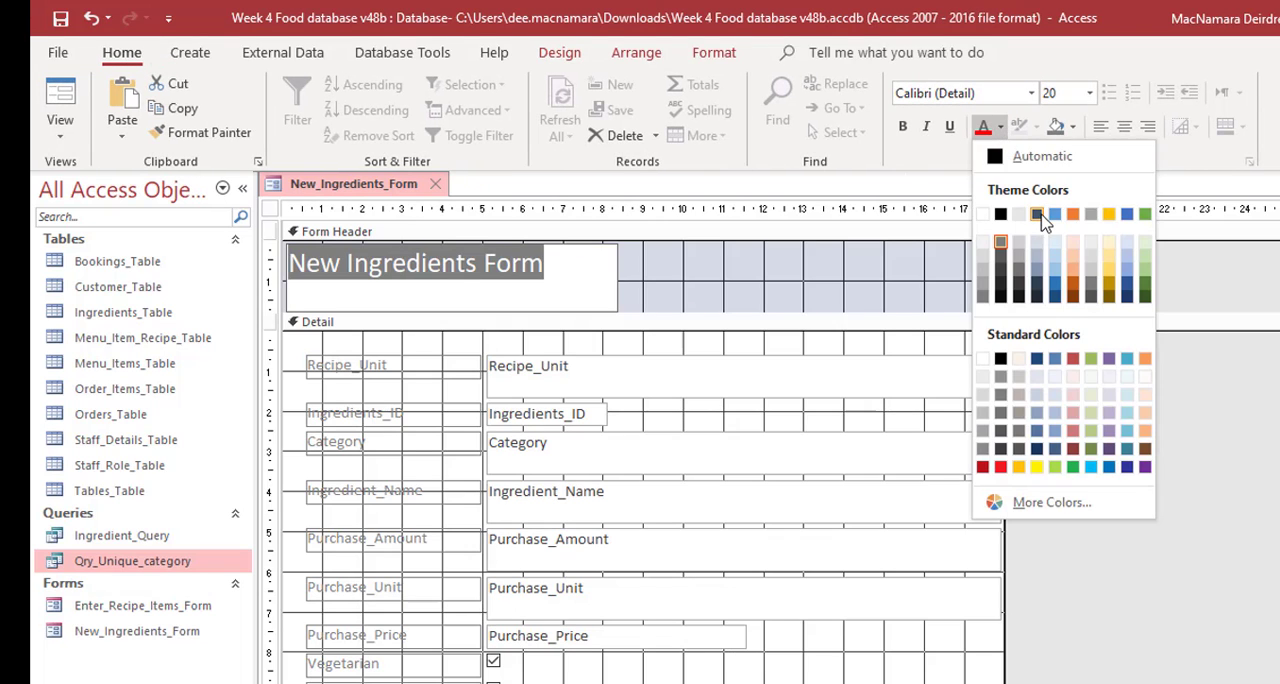
click(1052, 297)
- Replace the underscores with spaces in the labels for Recipe Unit, Ingredients ID and Ingredient Name
click(368, 366)
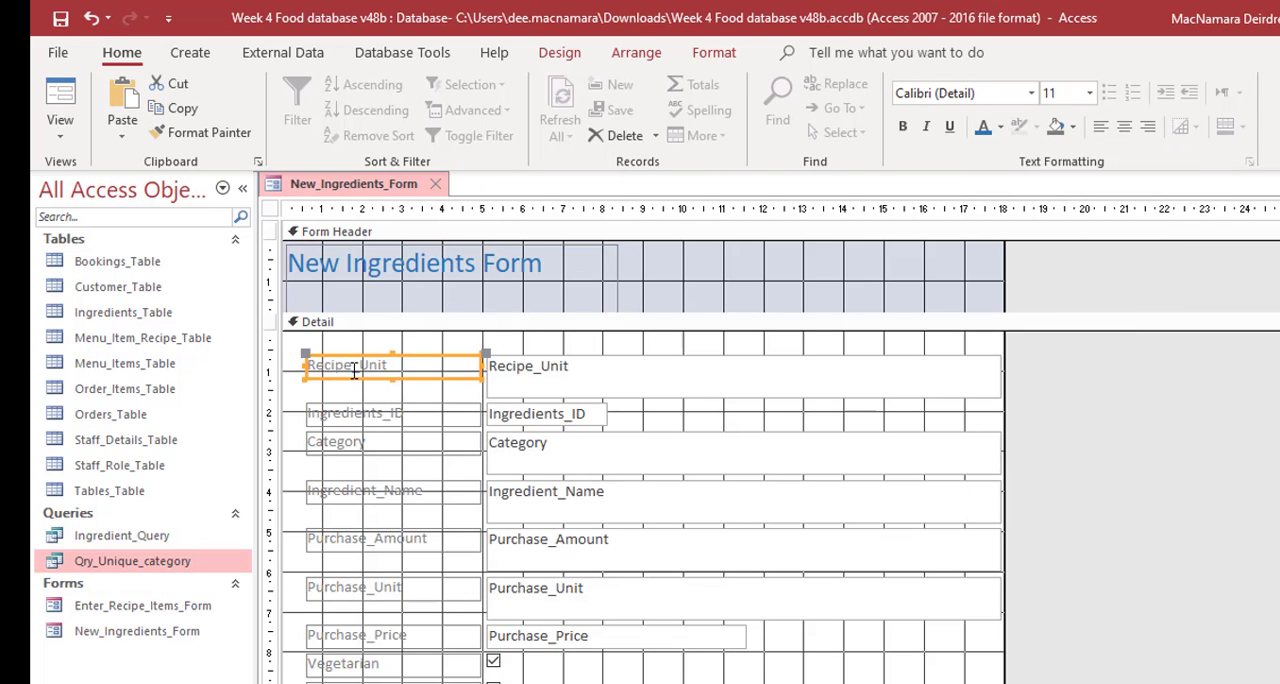
click(350, 366)
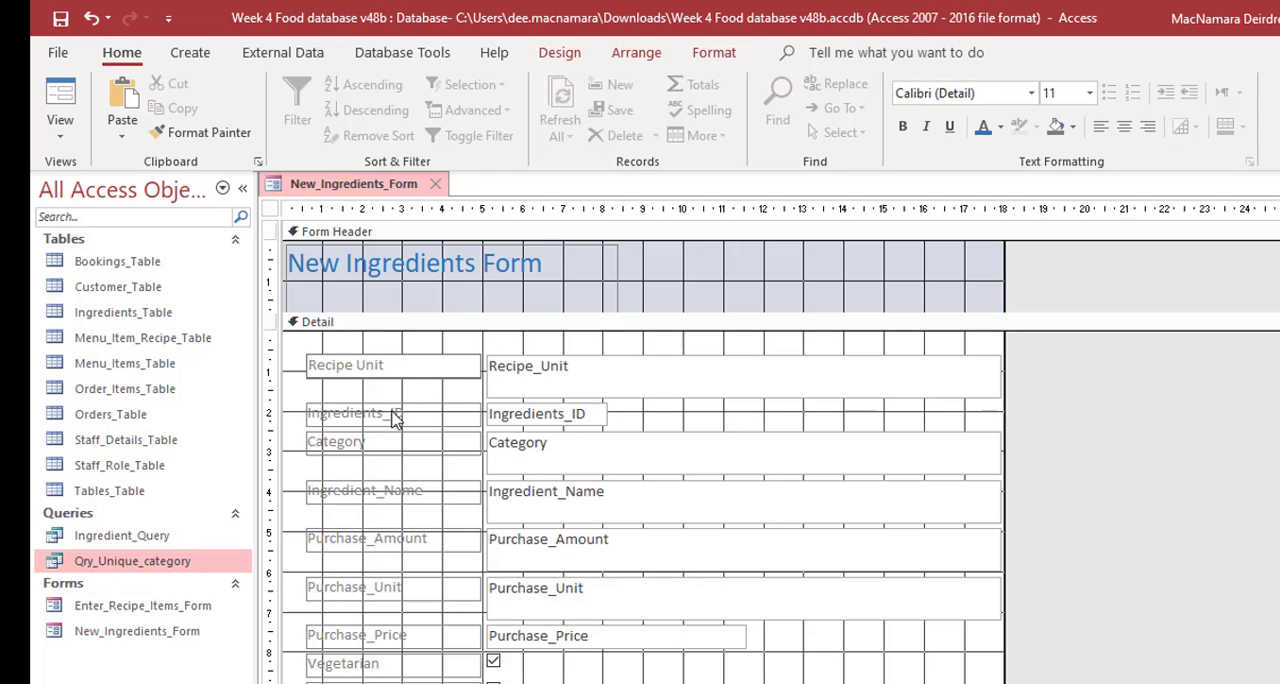
click(392, 414)
click(392, 414)
key(BackSpace)
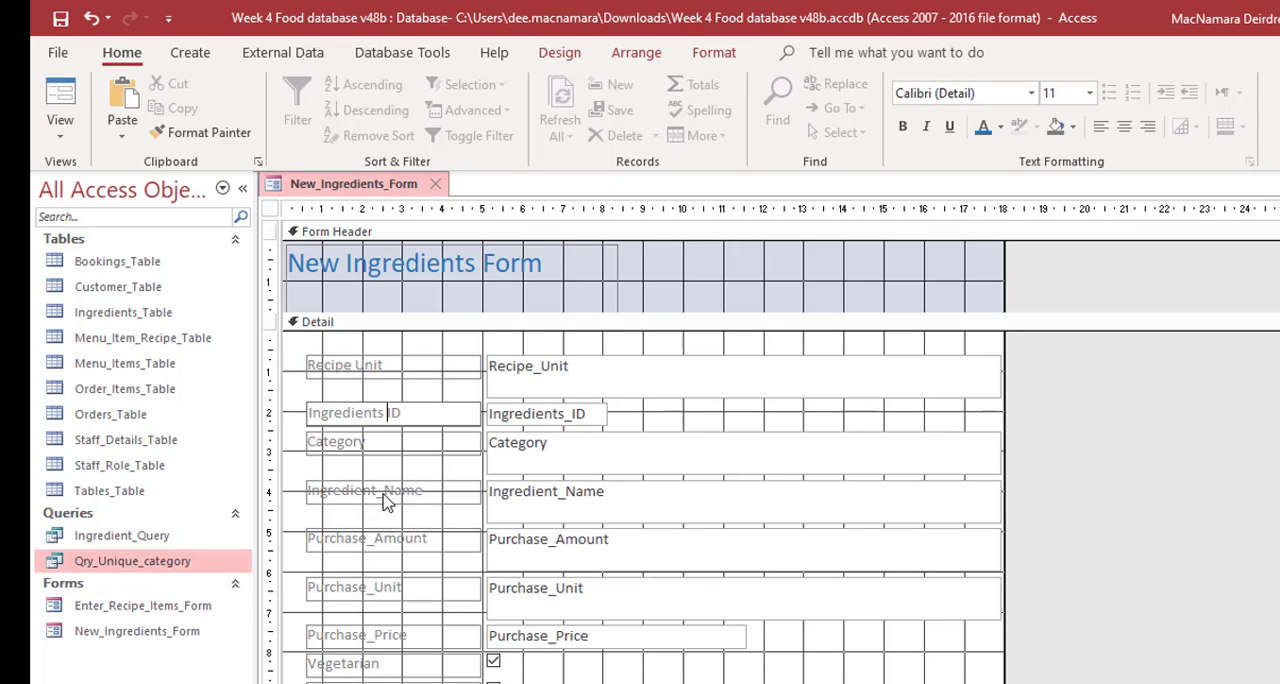
click(386, 495)
click(385, 491)
key(BackSpace)
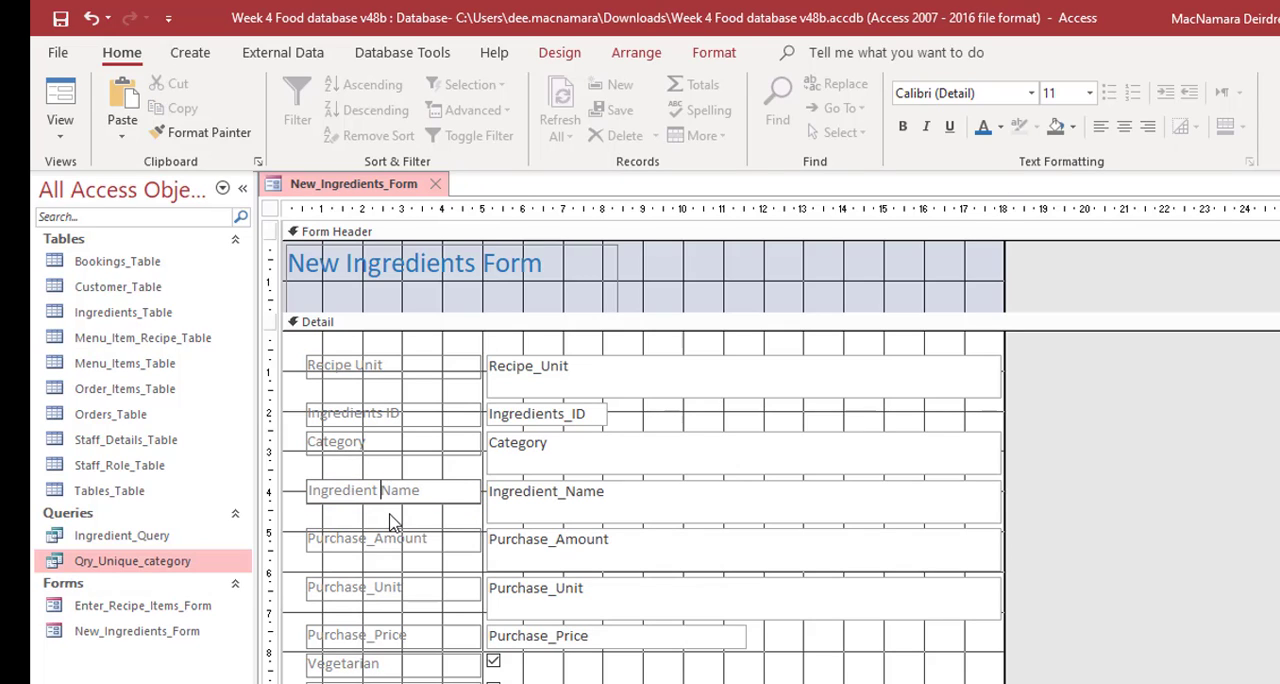
- Replace the underscores with spaces in the Purchase Amount, Purchase Unit and Purchase Price labels
click(383, 543)
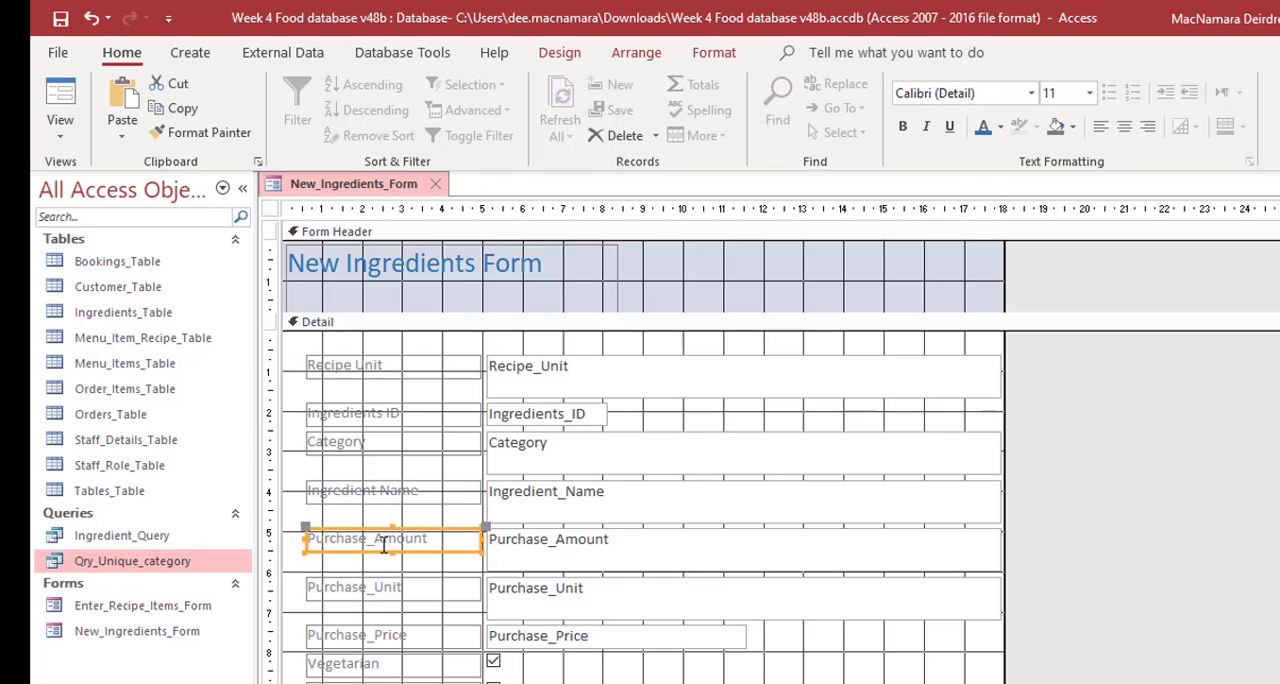
click(379, 545)
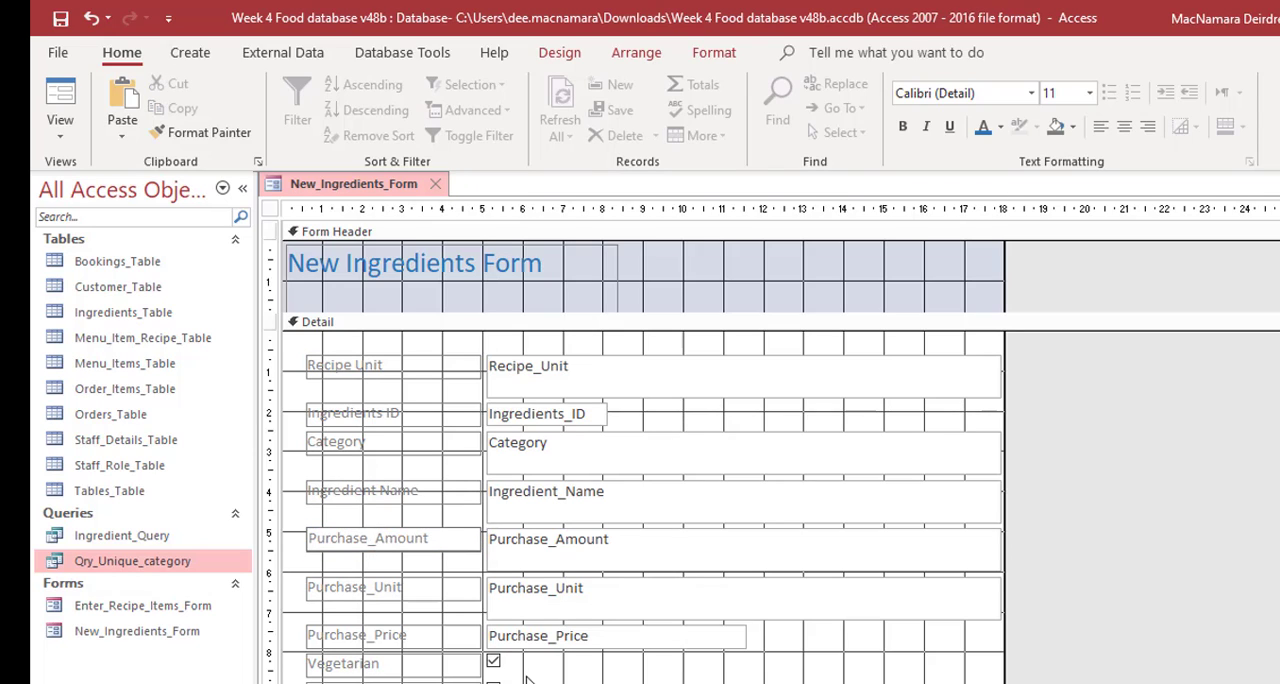
key(BackSpace)
click(372, 595)
click(372, 595)
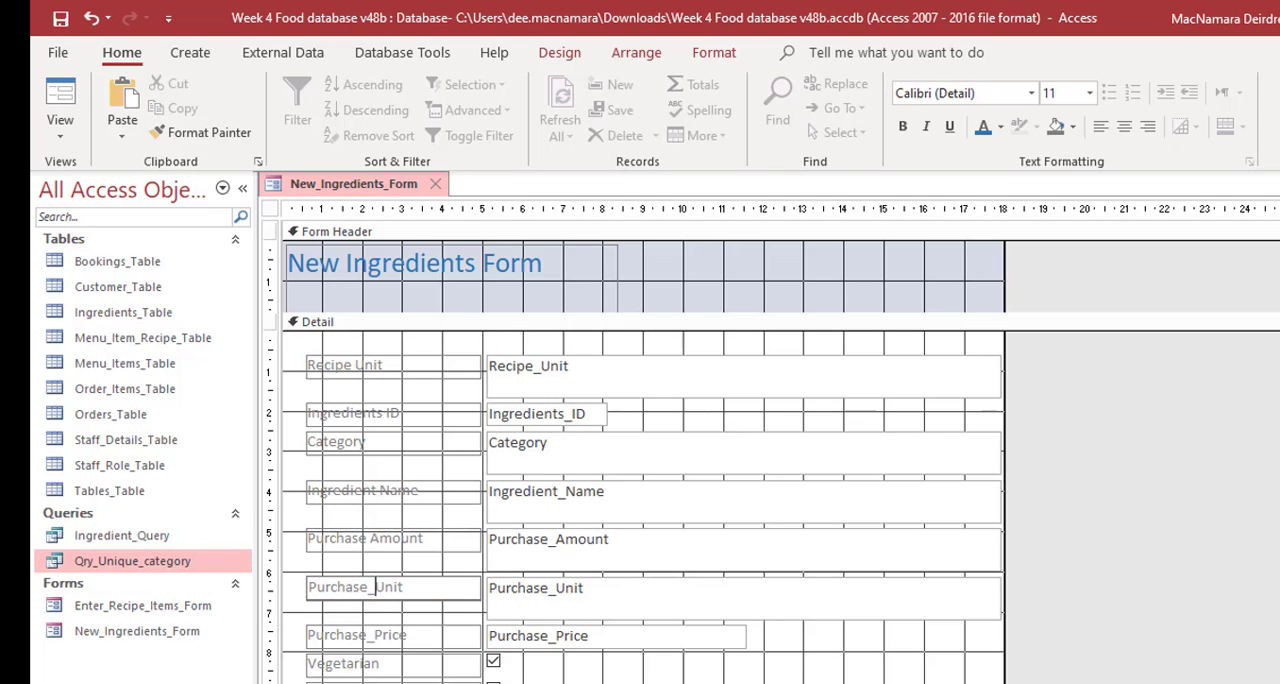
key(BackSpace)
click(378, 642)
click(376, 636)
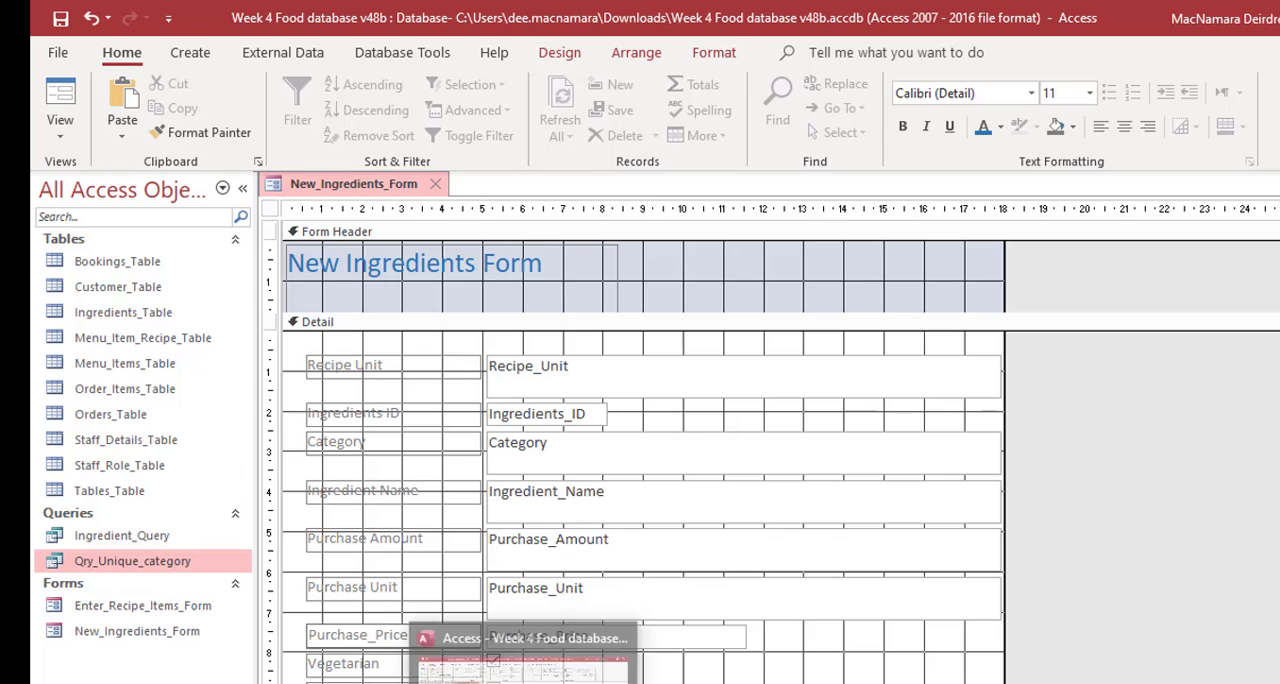
click(646, 519)
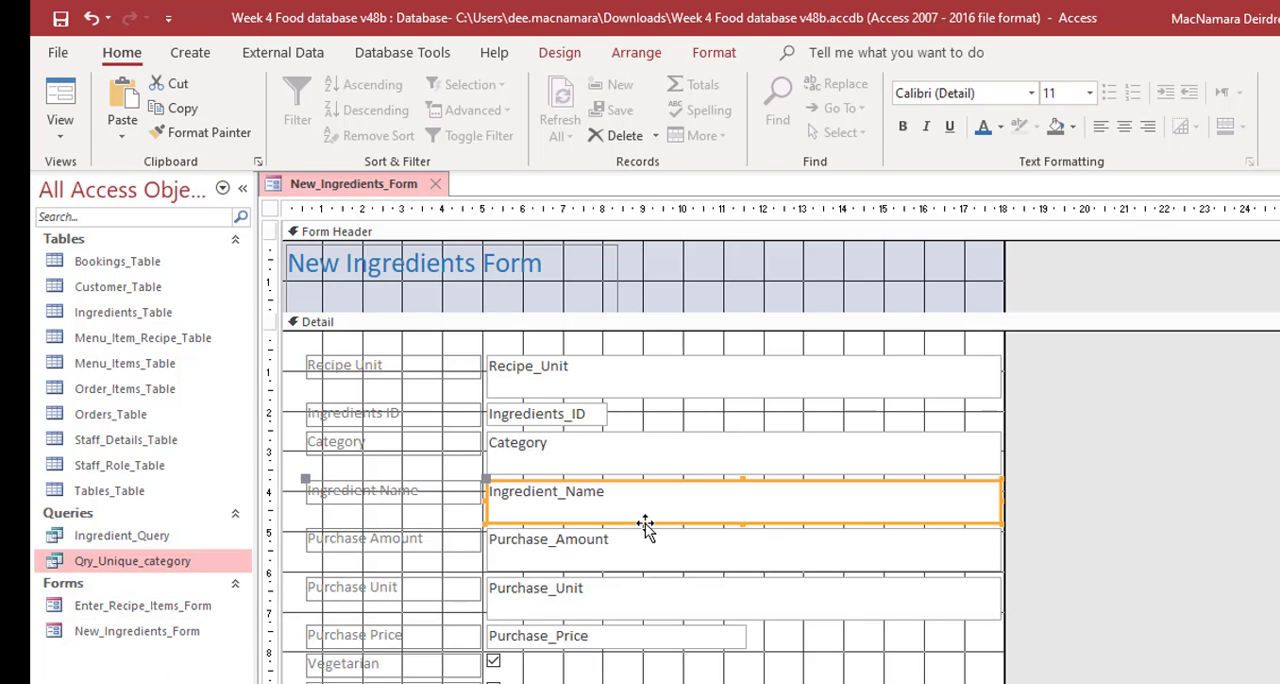
- Replace the underscores with spaces in the Gluten Free and Recipe Unit Cost labels
scroll(395, 660, down, 2)
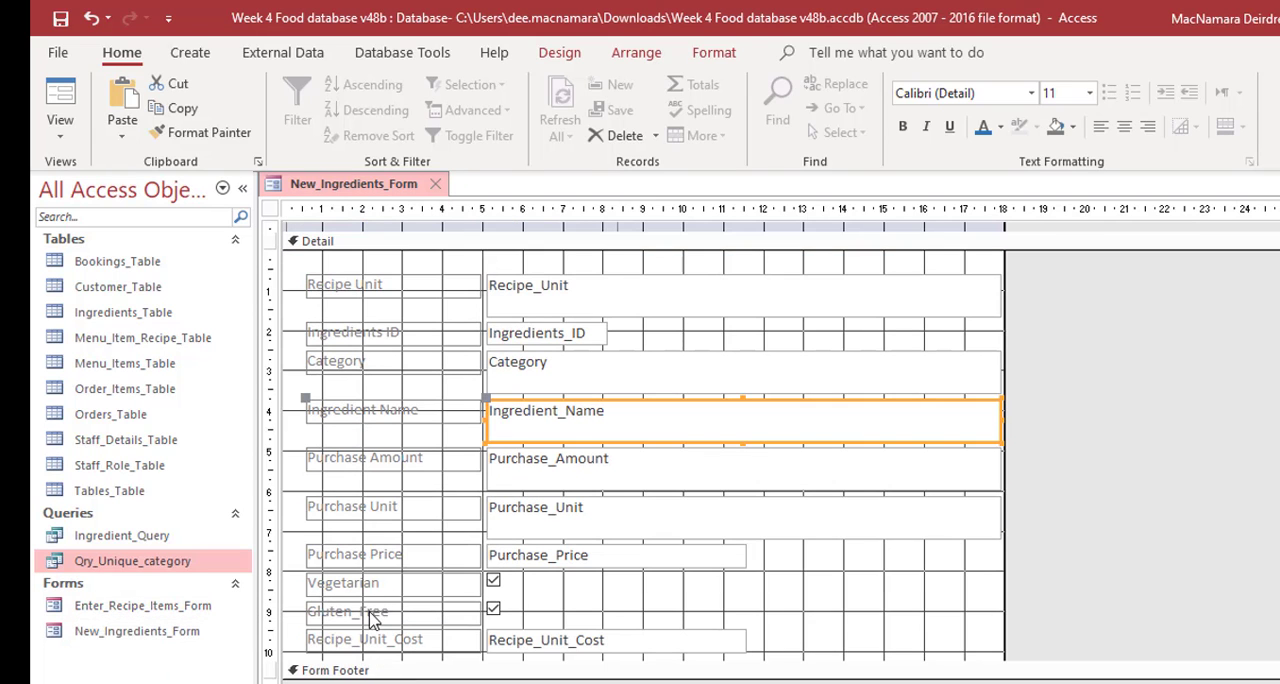
click(368, 614)
click(362, 613)
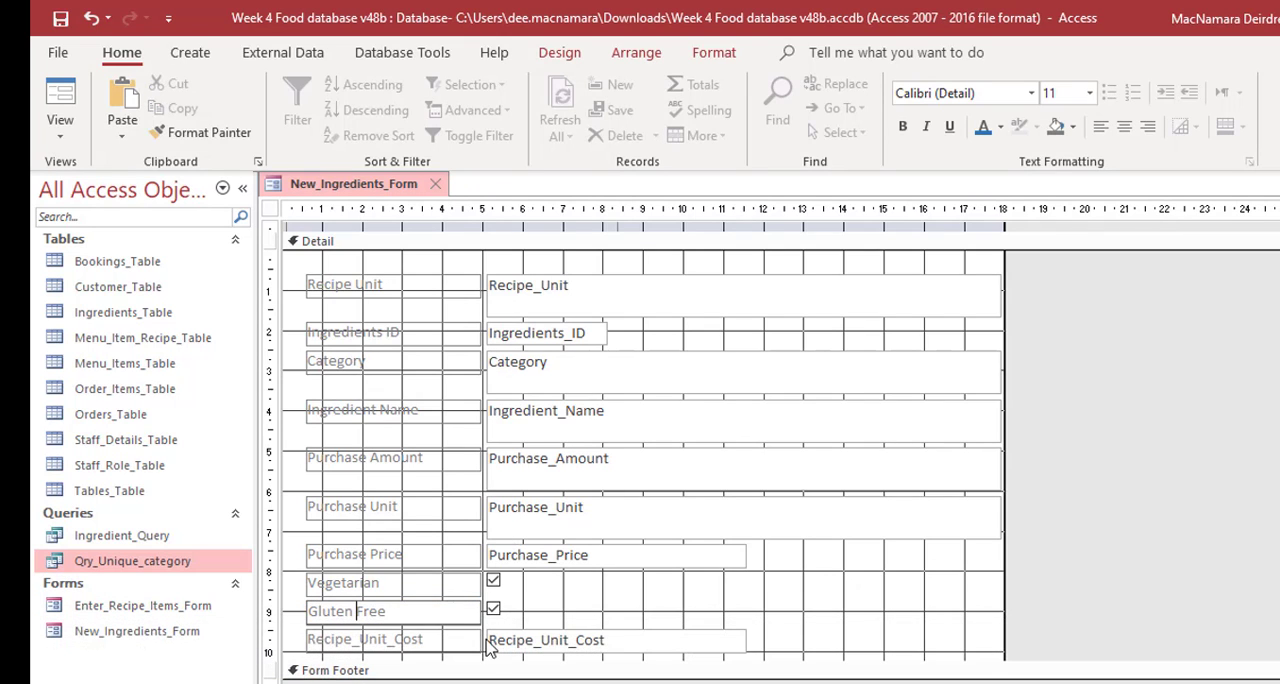
click(364, 643)
click(364, 643)
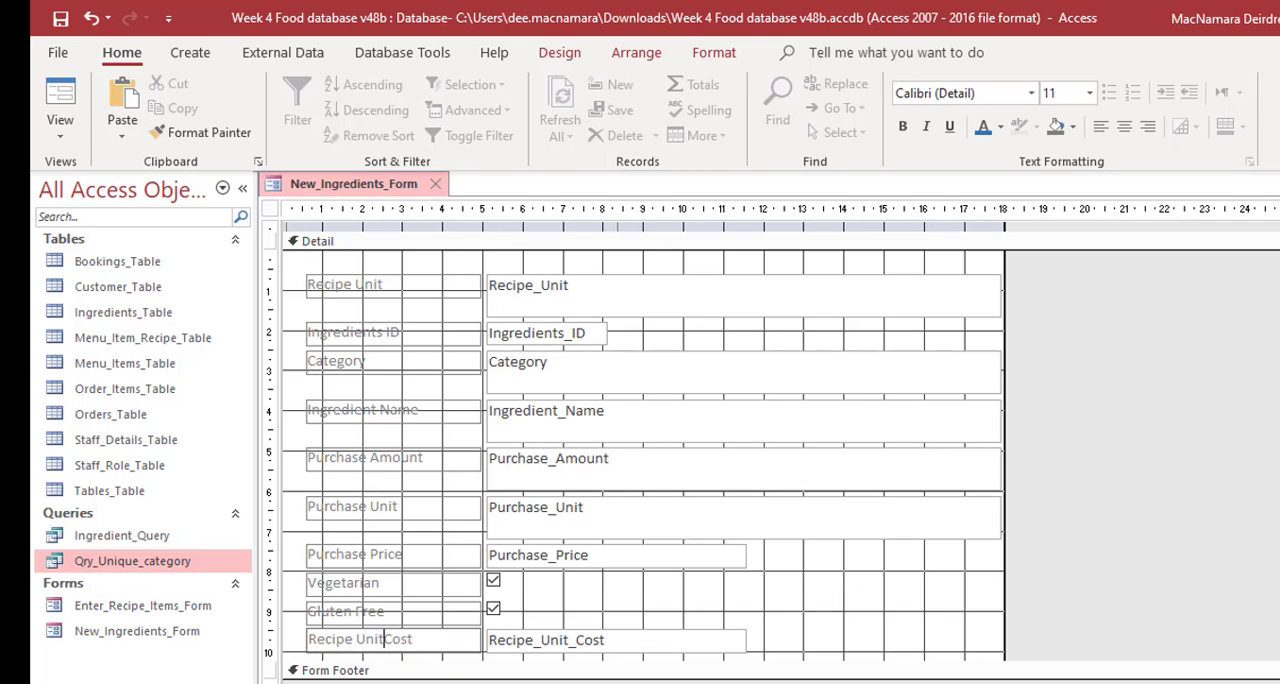
click(342, 286)
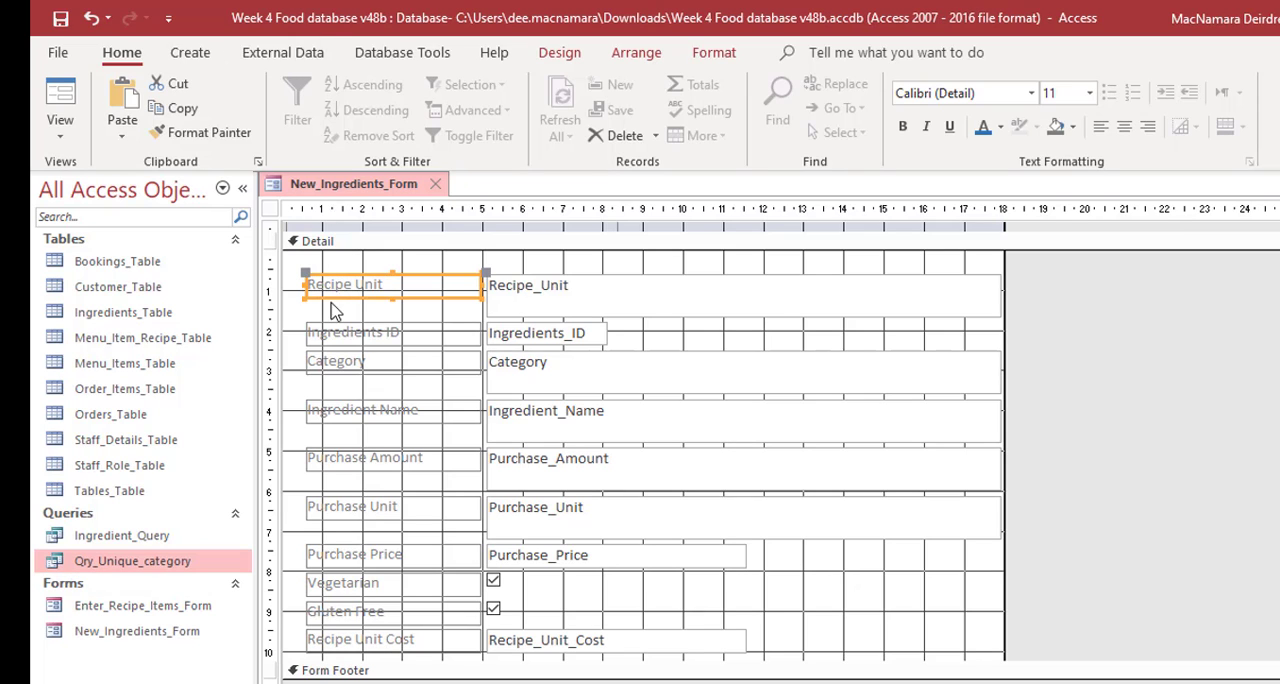
- Format all ten field labels in the Detail section, from Recipe Unit to Recipe Unit Cost, with the blue font colour and bold
shift+click(327, 334)
shift+click(338, 366)
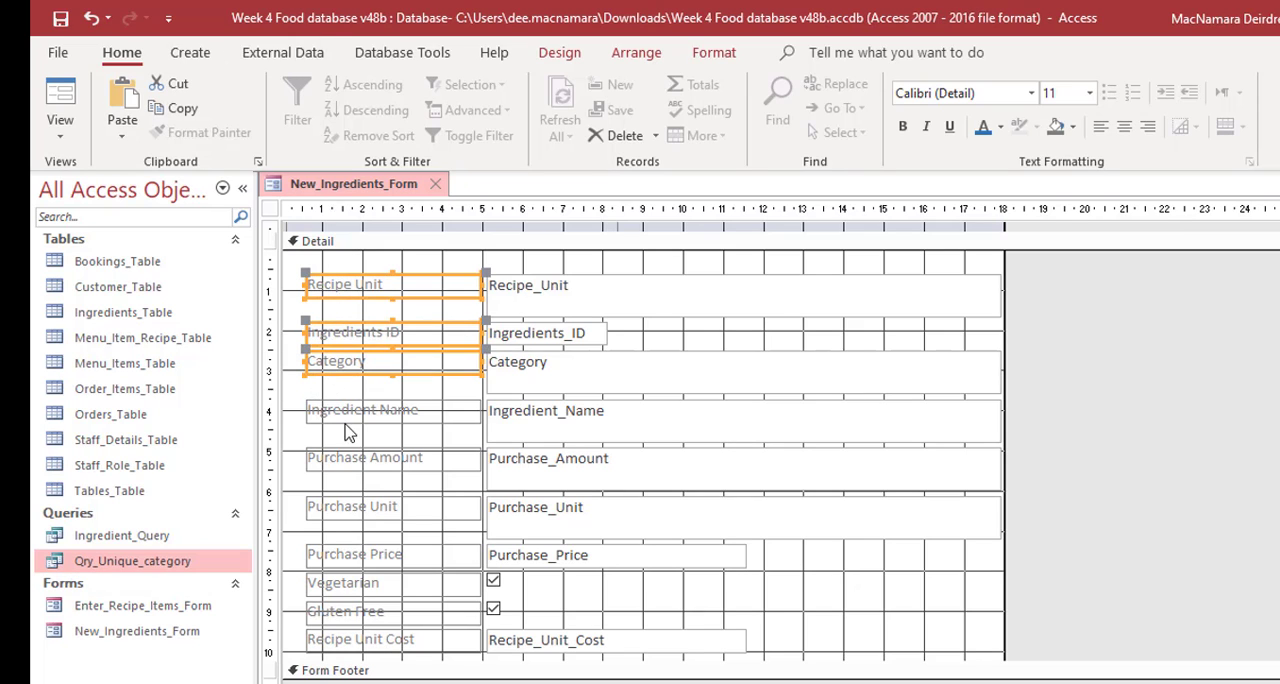
ctrl+click(345, 414)
ctrl+click(336, 458)
ctrl+click(337, 508)
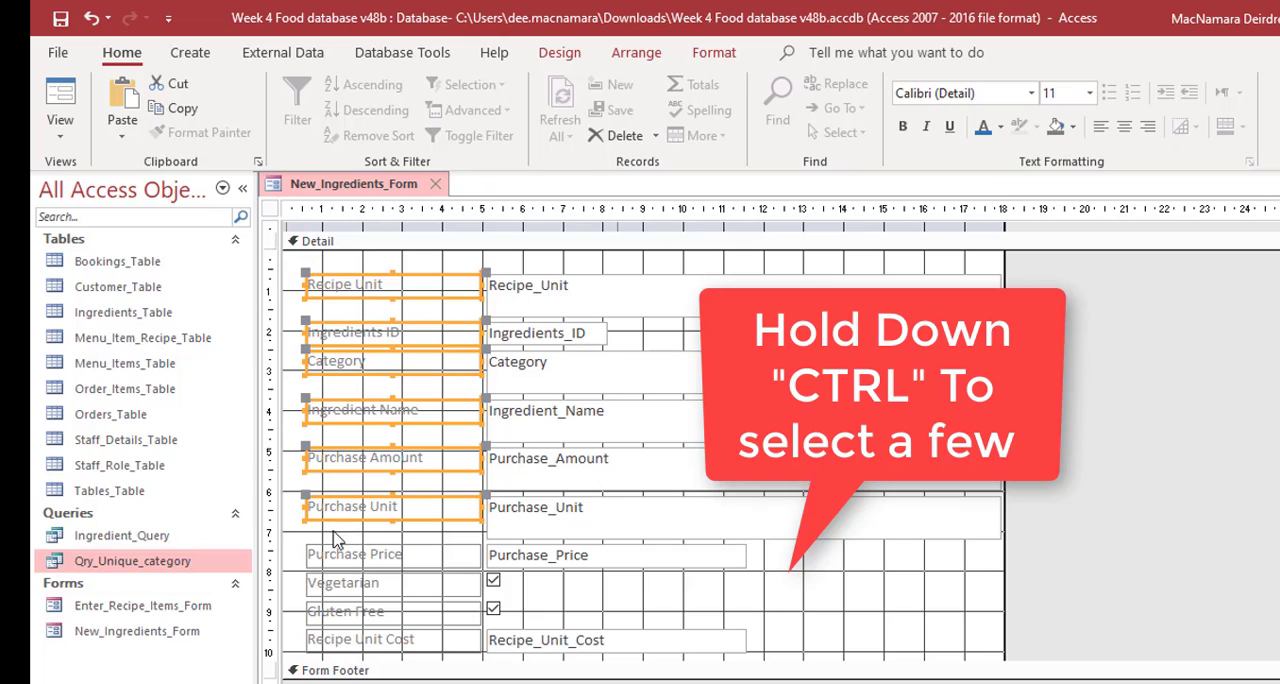
ctrl+click(342, 553)
ctrl+click(358, 588)
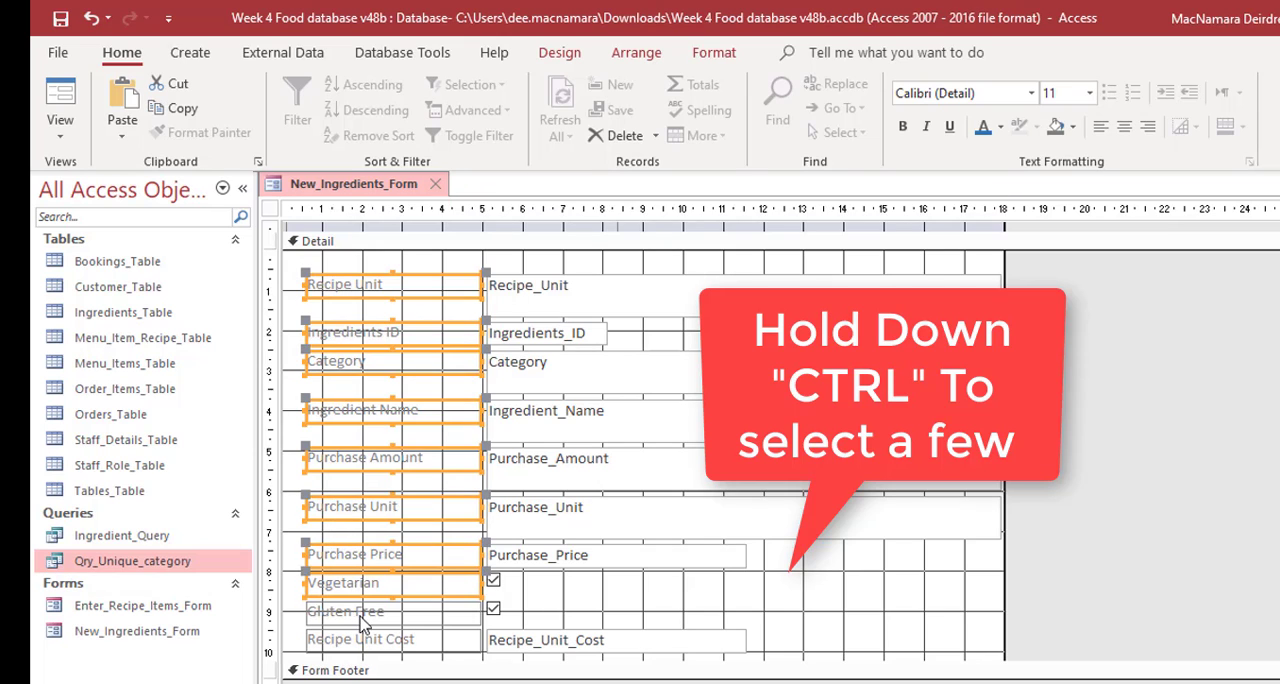
ctrl+click(362, 620)
ctrl+click(358, 641)
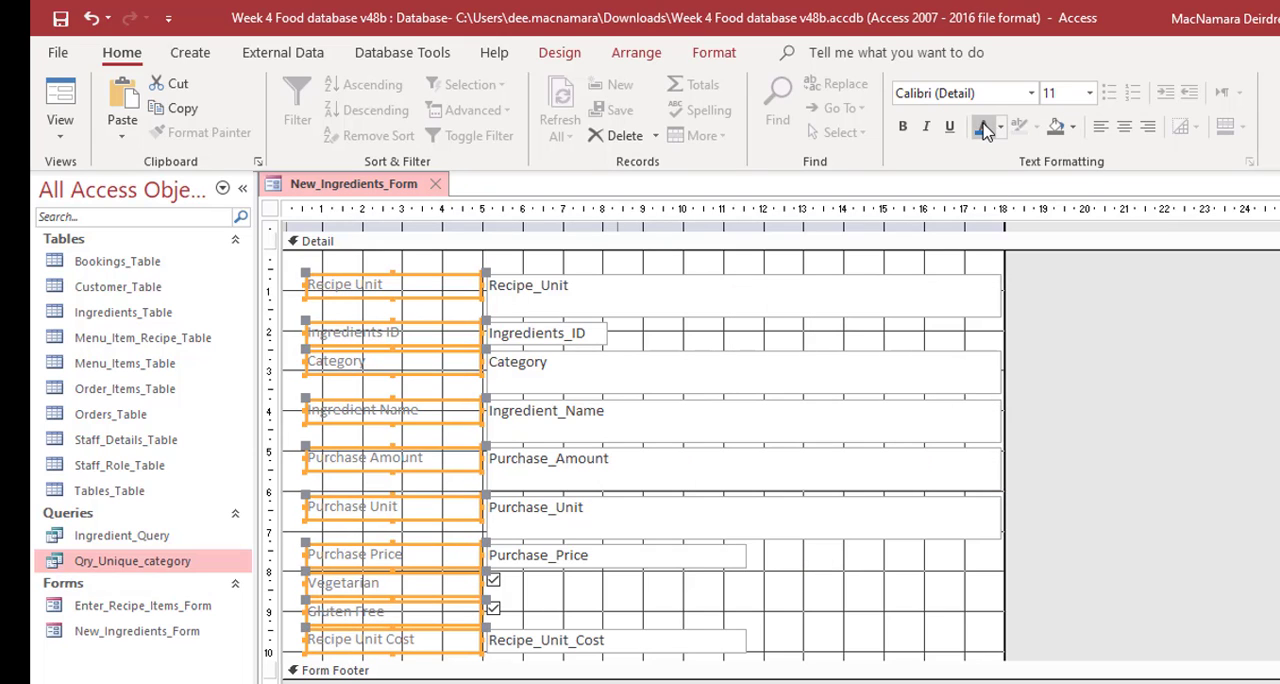
click(984, 128)
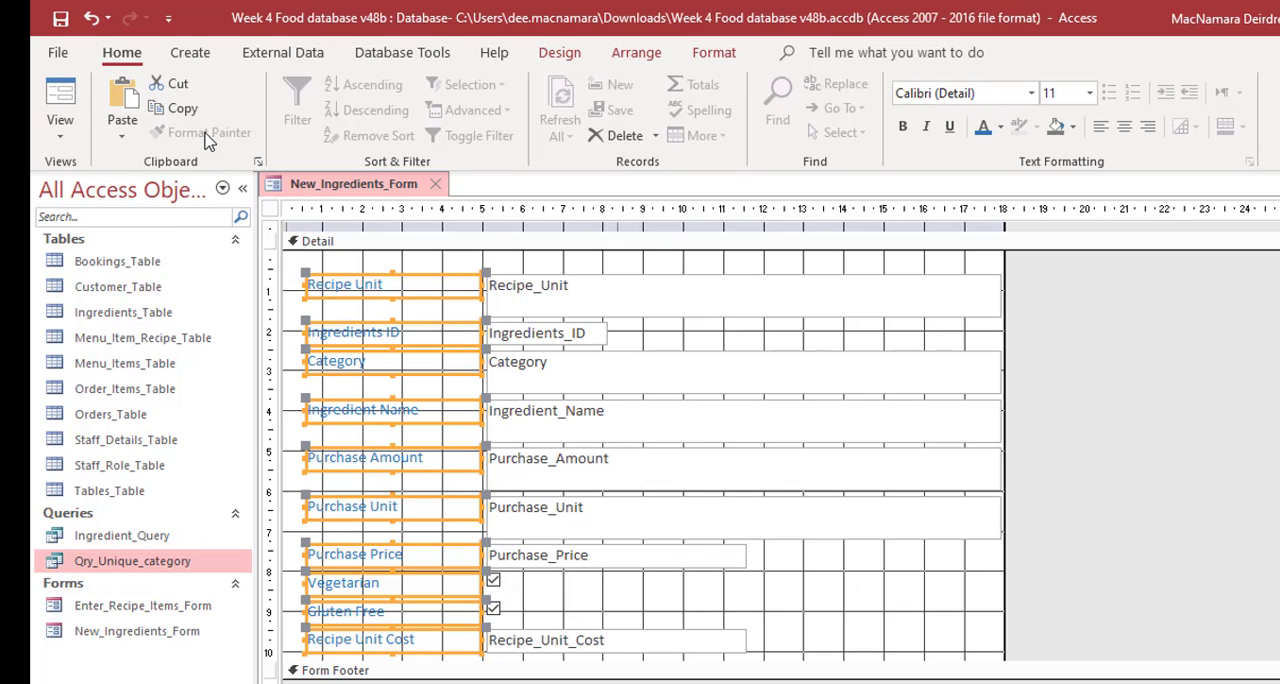
click(903, 129)
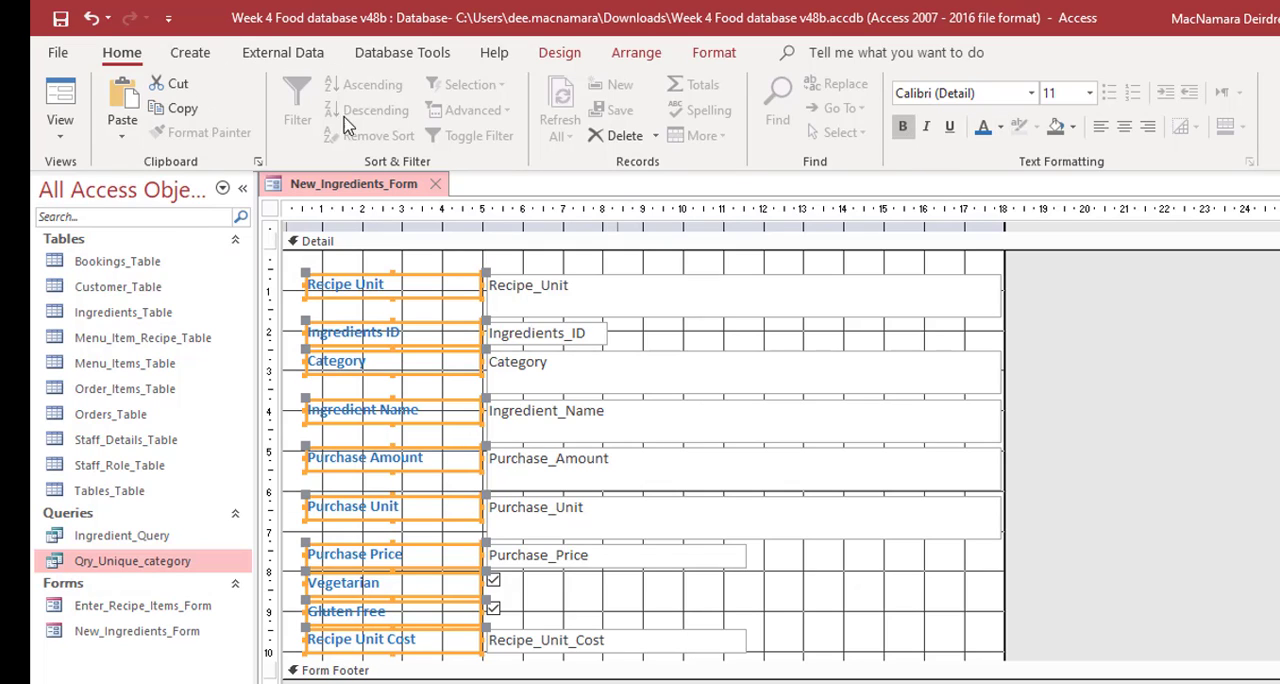
- Display the New_Ingredients_Form in Form View to check the formatted labels
click(60, 128)
click(65, 177)
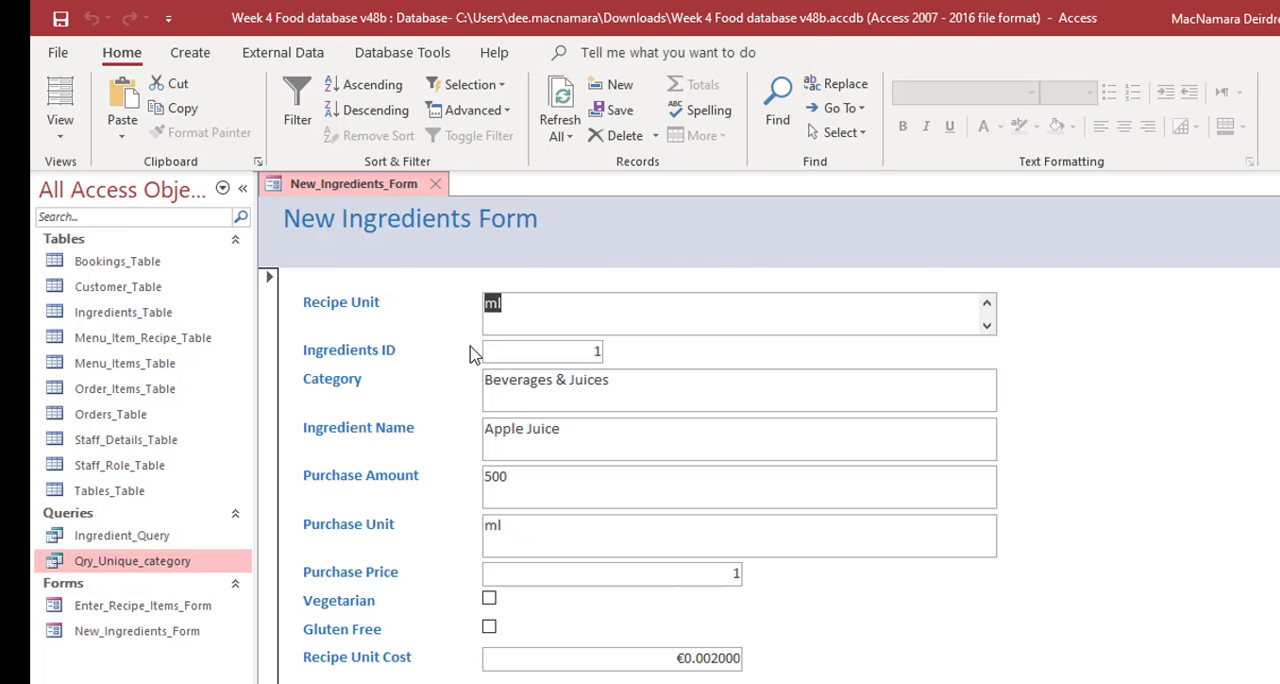